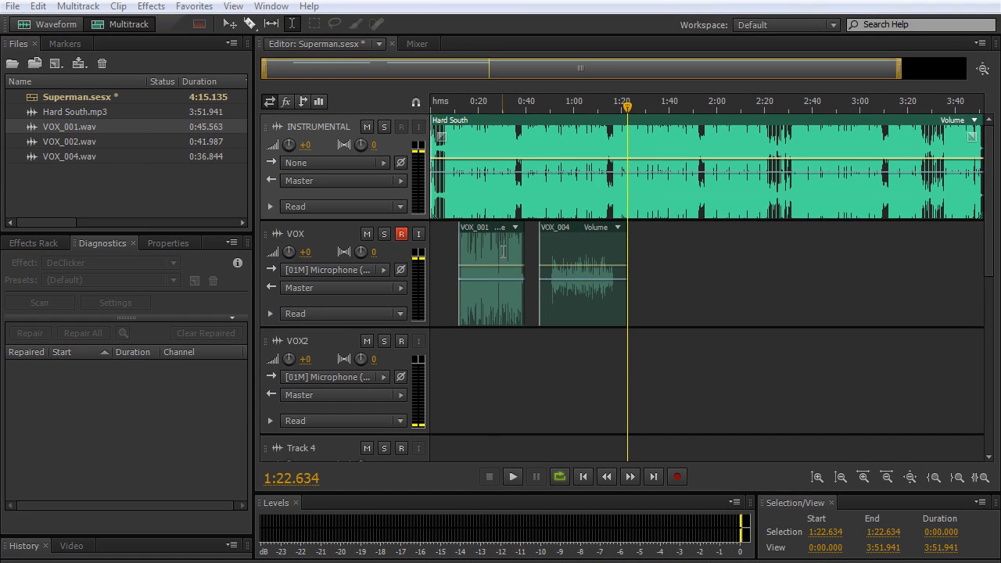
left_click(494, 247)
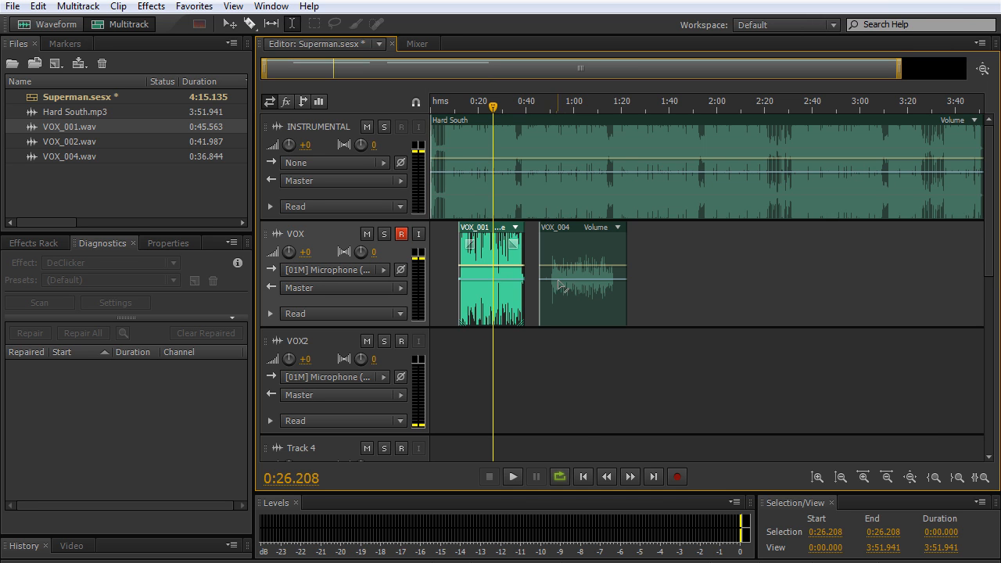
left_click(583, 251)
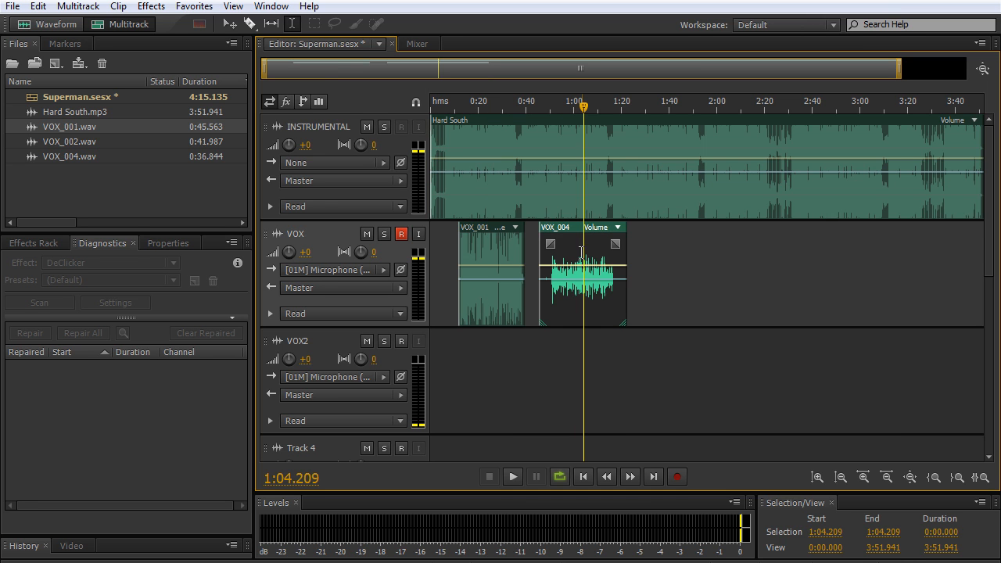
left_click(548, 299)
left_click(470, 288)
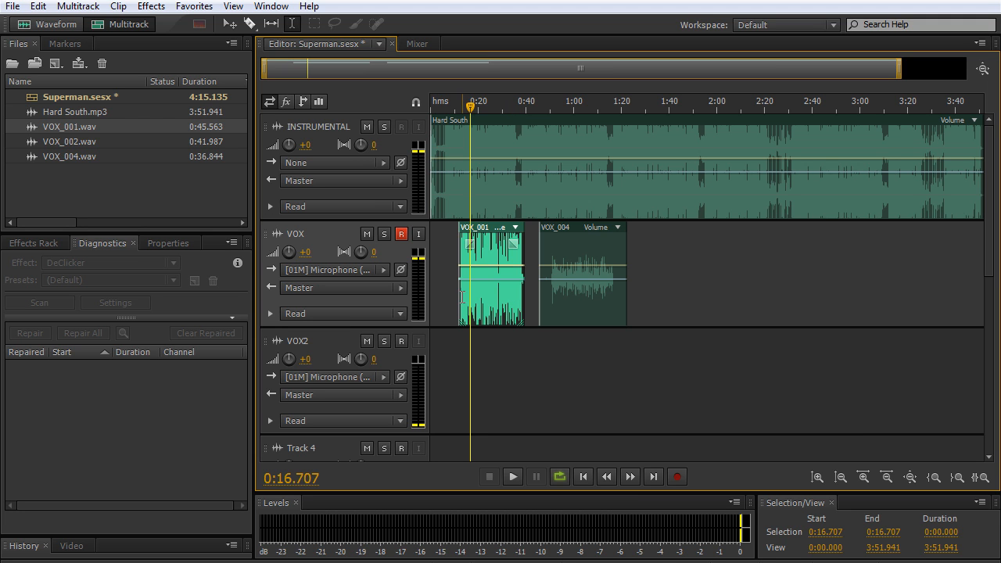
- Play the session from about 0:10 to 0:39 to hear the VOX_001 clip over the instrumental
left_click(455, 214)
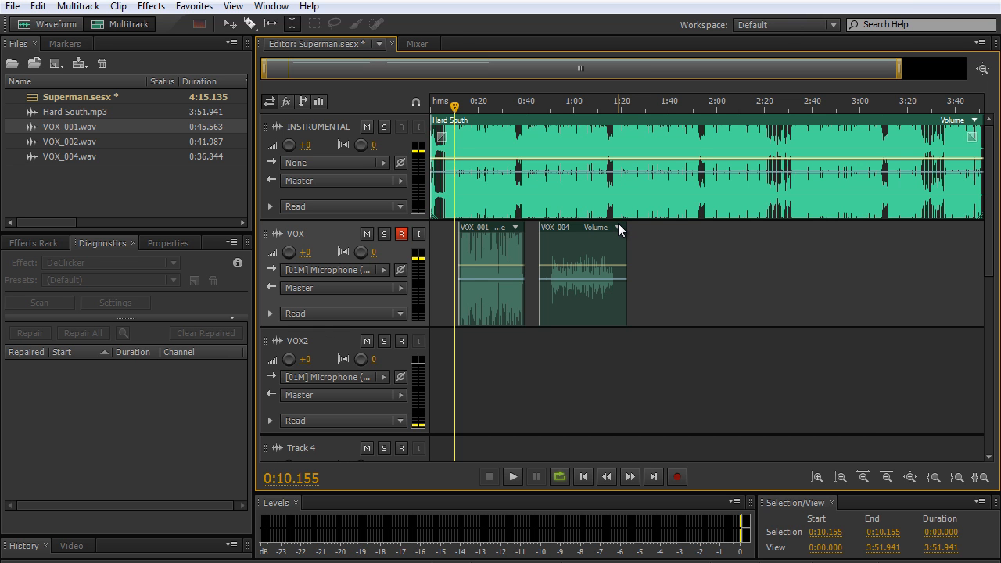
key("space")
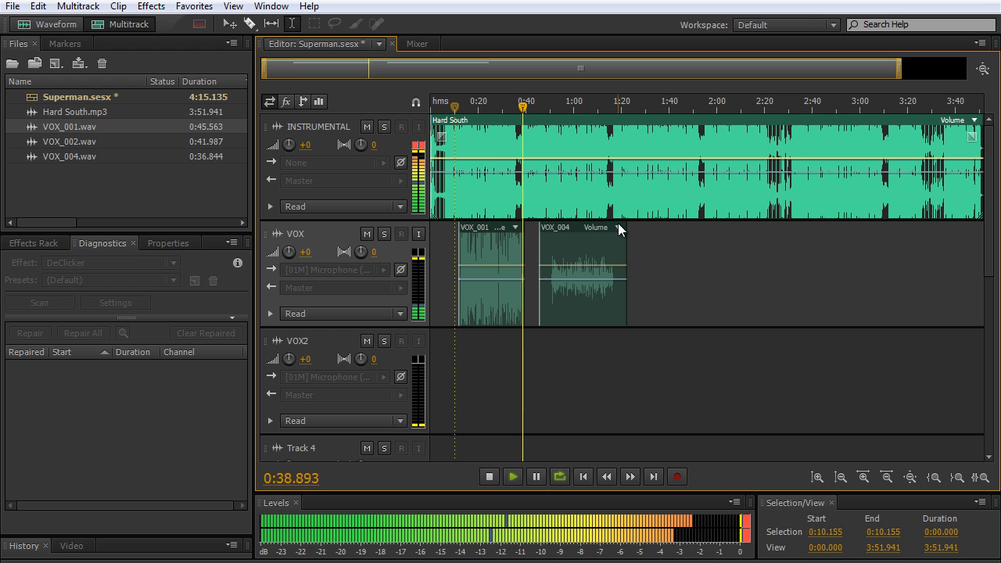
key("space")
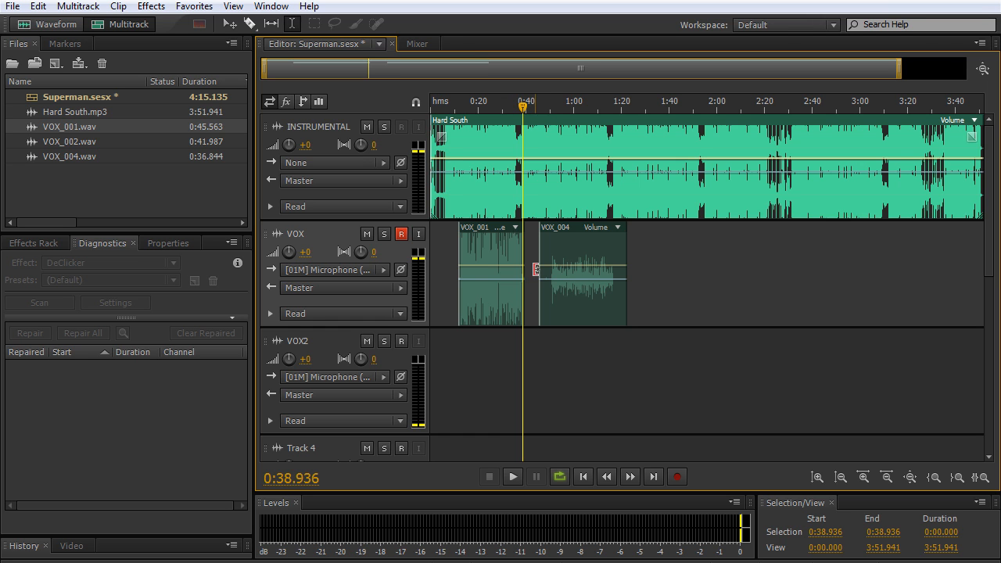
- Play the mix from about 0:49 while lowering the INSTRUMENTAL track's mixer fader to -10.4 dB and down to -25.2 dB
left_click(549, 249)
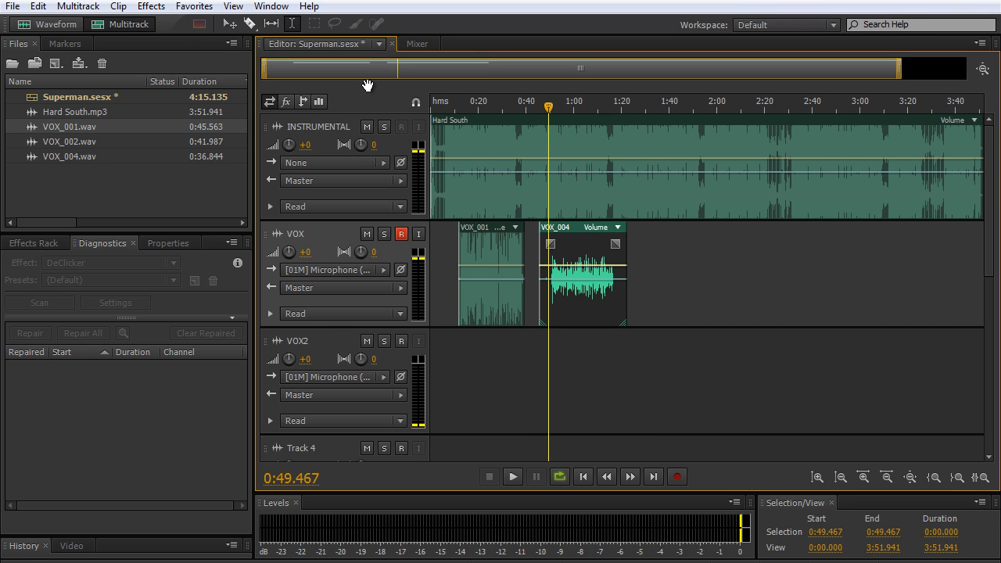
left_click(411, 44)
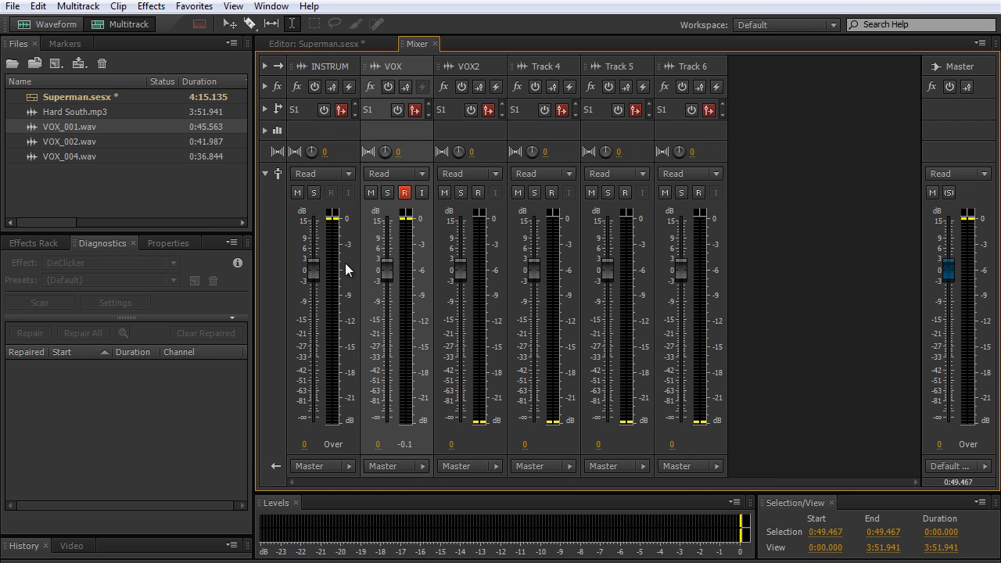
left_click_drag(316, 268, 314, 308)
key("space")
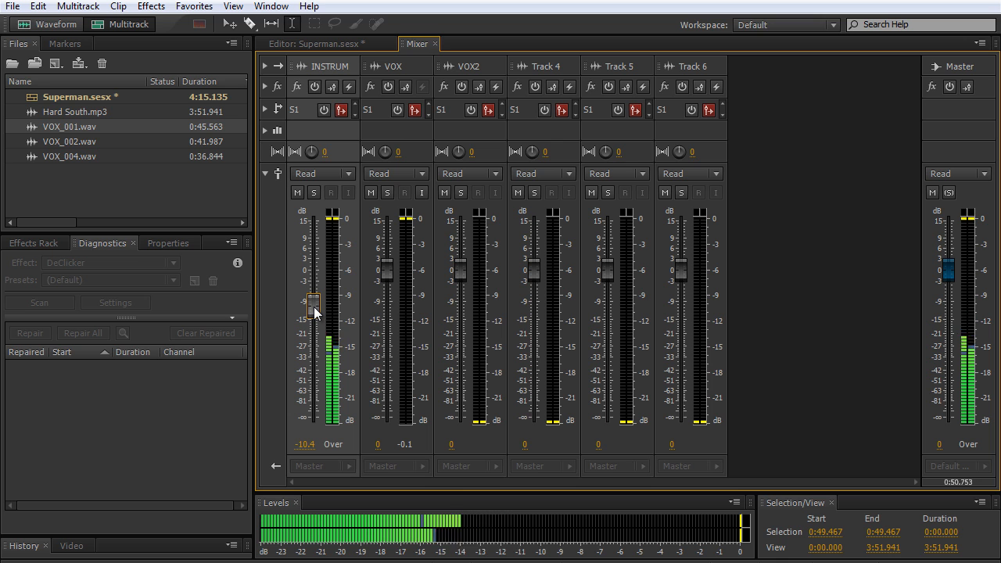
left_click_drag(314, 306, 313, 343)
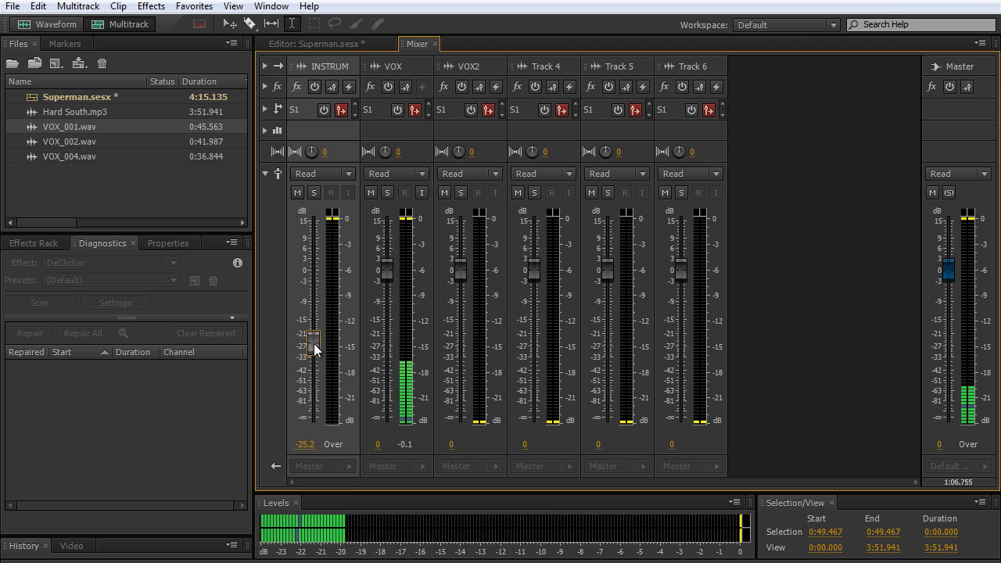
key("space")
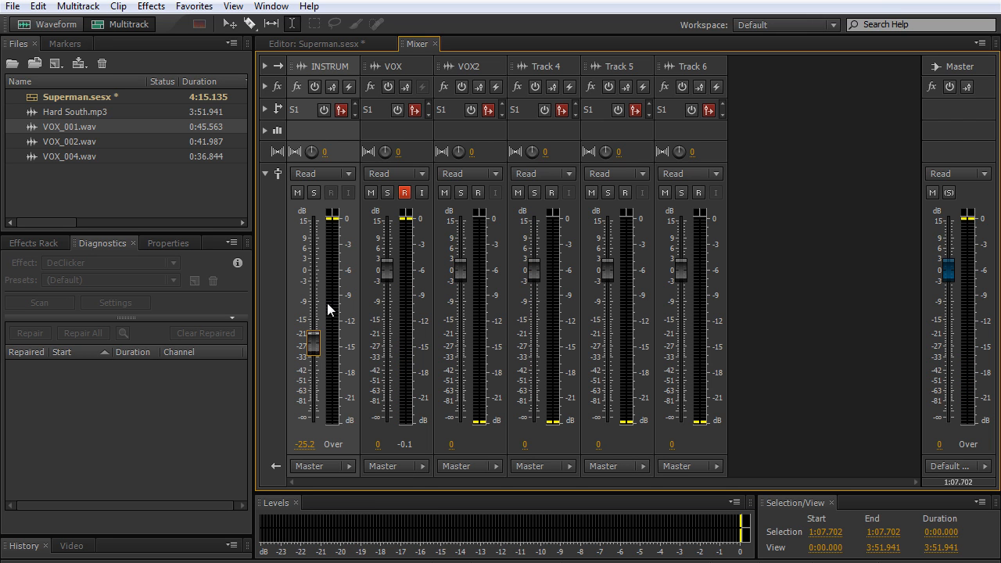
- Reset the INSTRUMENTAL track's mixer fader to zero and return to the session editor
right_click(313, 350)
left_click(327, 358)
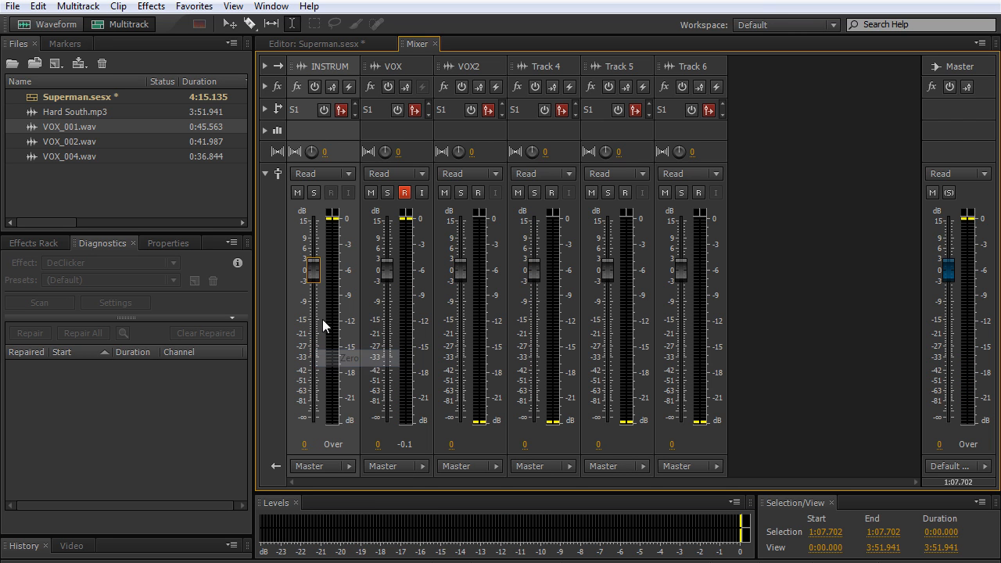
left_click(317, 43)
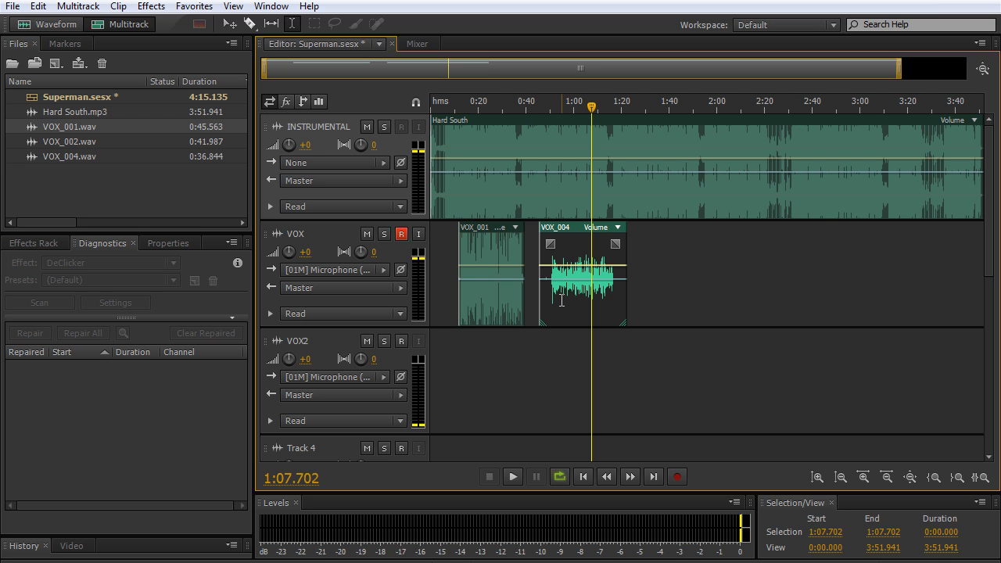
- Open the VOX_004 clip in the waveform editor, then select and audition its silent tail from about 1:16.9 to 1:22.6
left_click(563, 300)
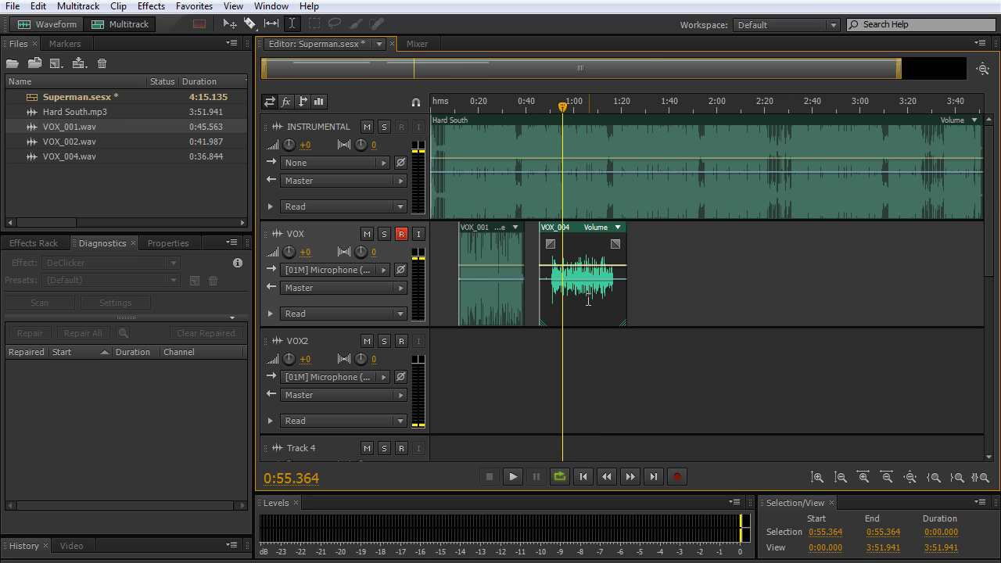
double_click(588, 300)
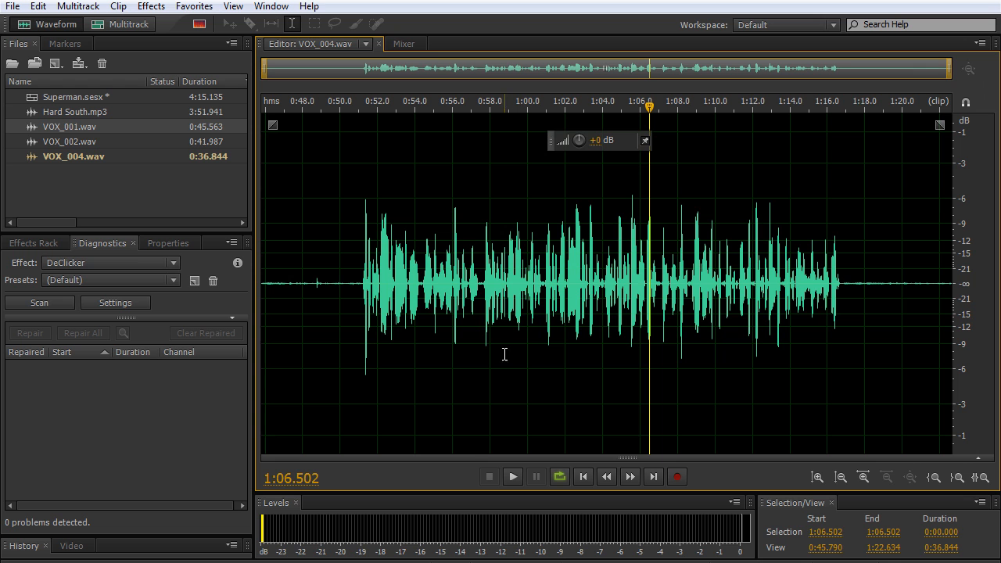
left_click_drag(845, 285, 954, 288)
key("space")
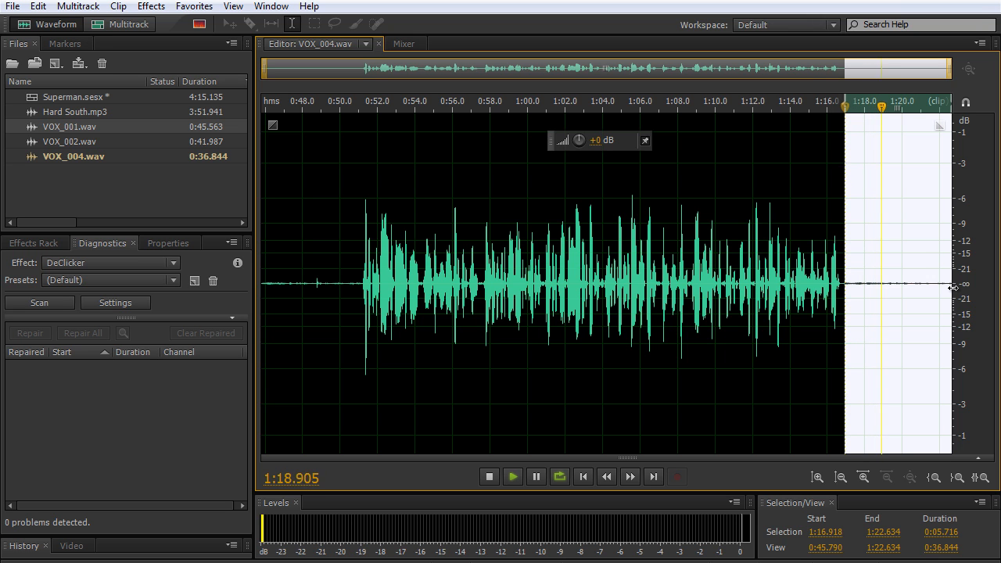
key("space")
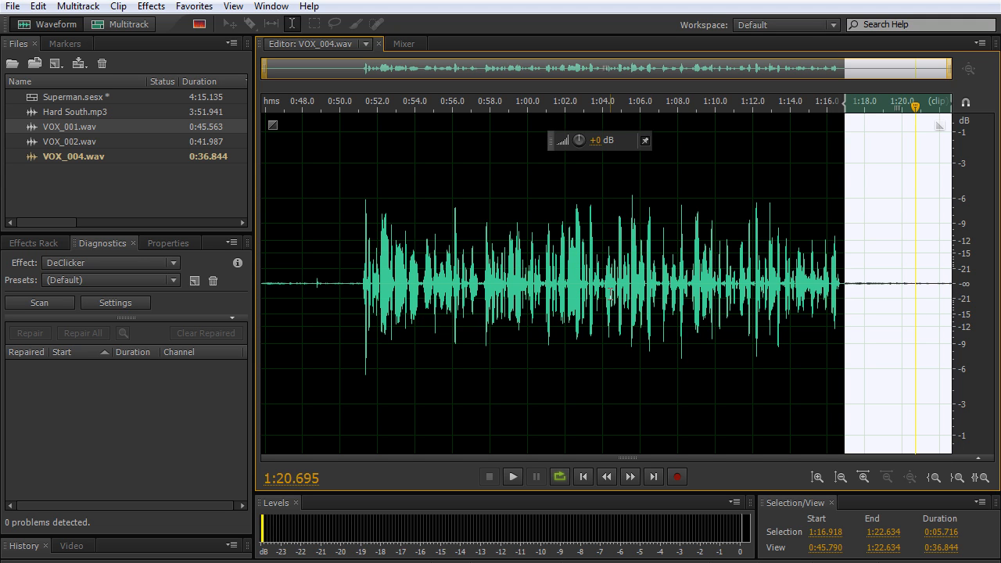
- Capture a noise print from the selected tail and apply Noise Reduction to the entire VOX_004 file at 100% and 8.6 dB
left_click(151, 6)
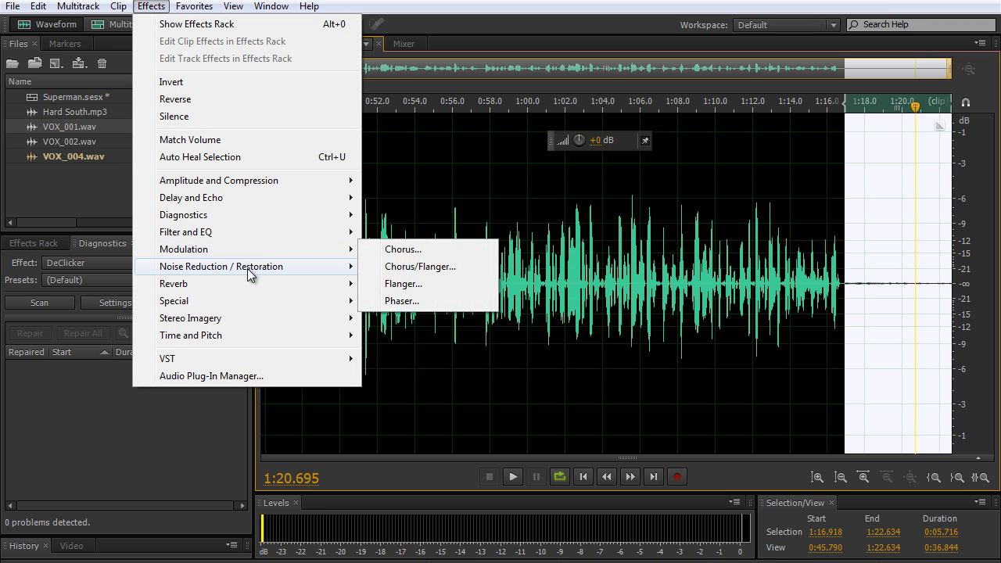
mouse_move(252, 270)
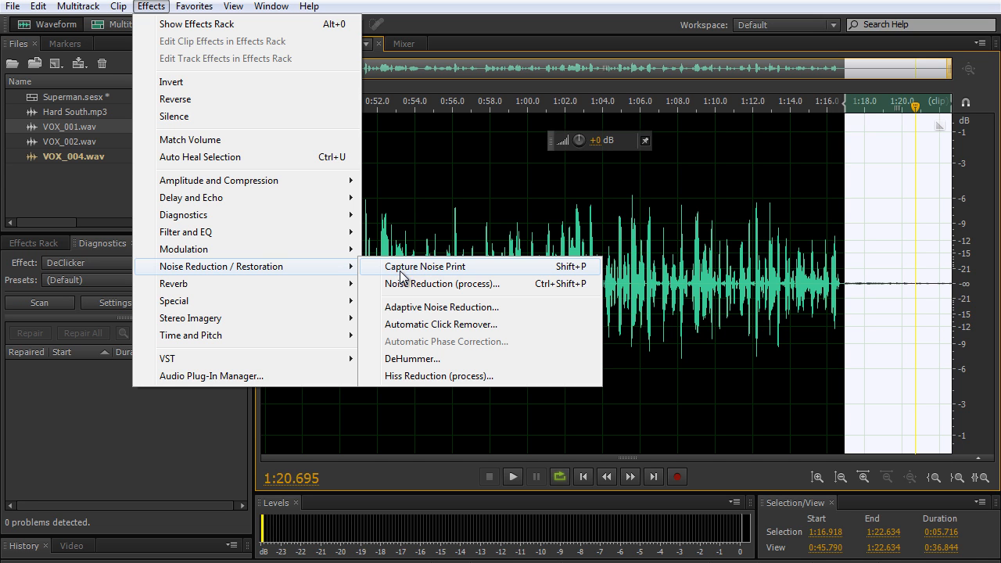
left_click(399, 287)
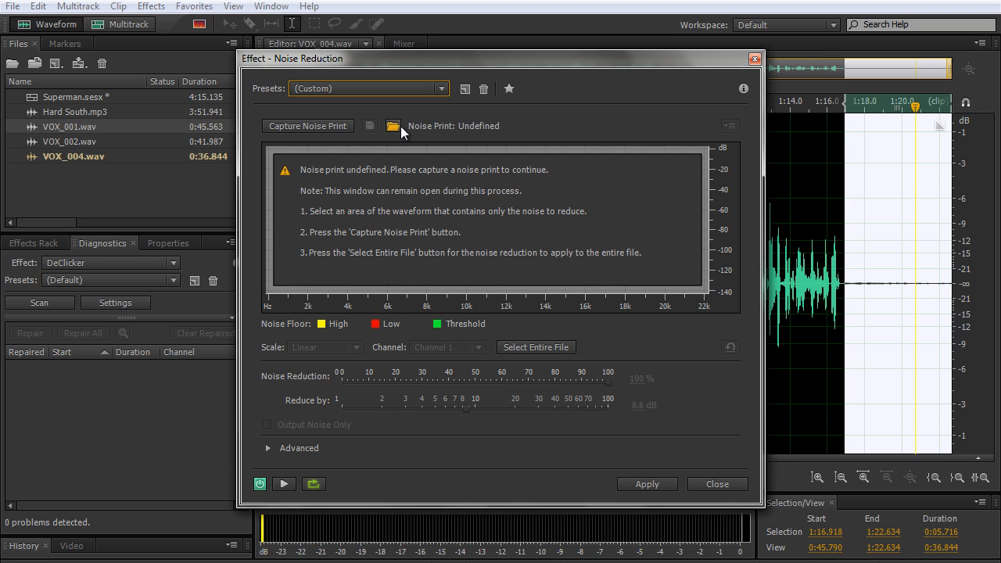
left_click(324, 125)
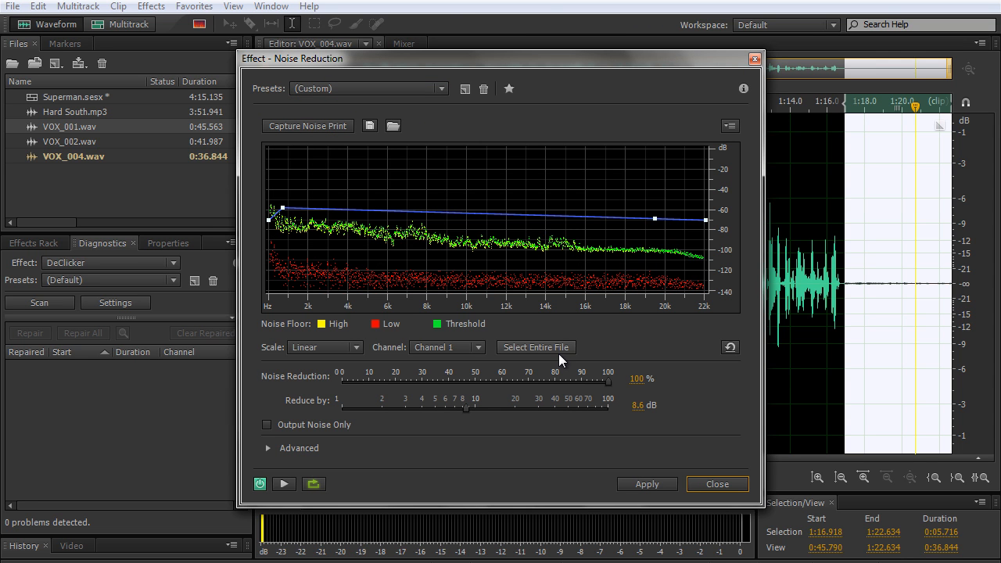
left_click(545, 346)
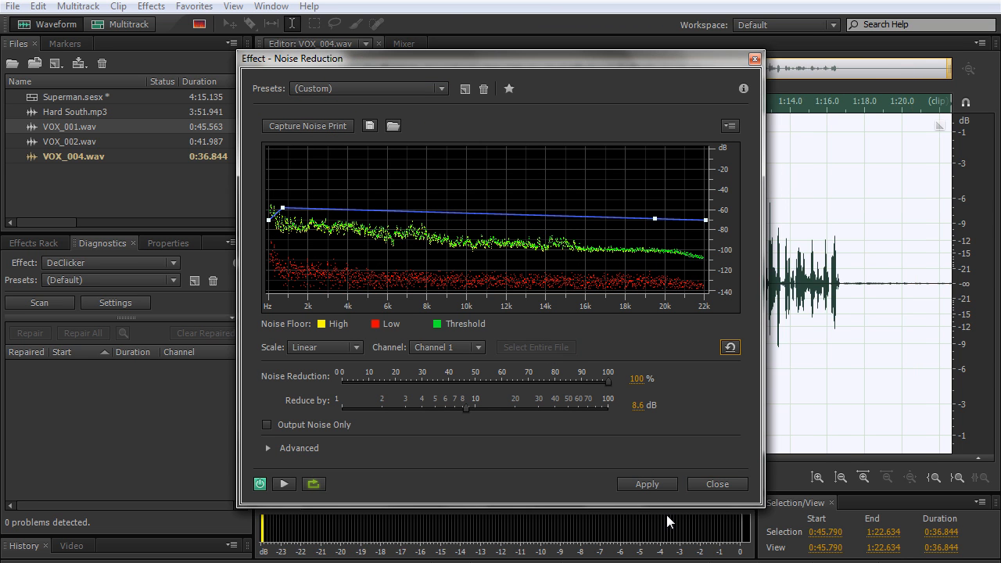
left_click(648, 484)
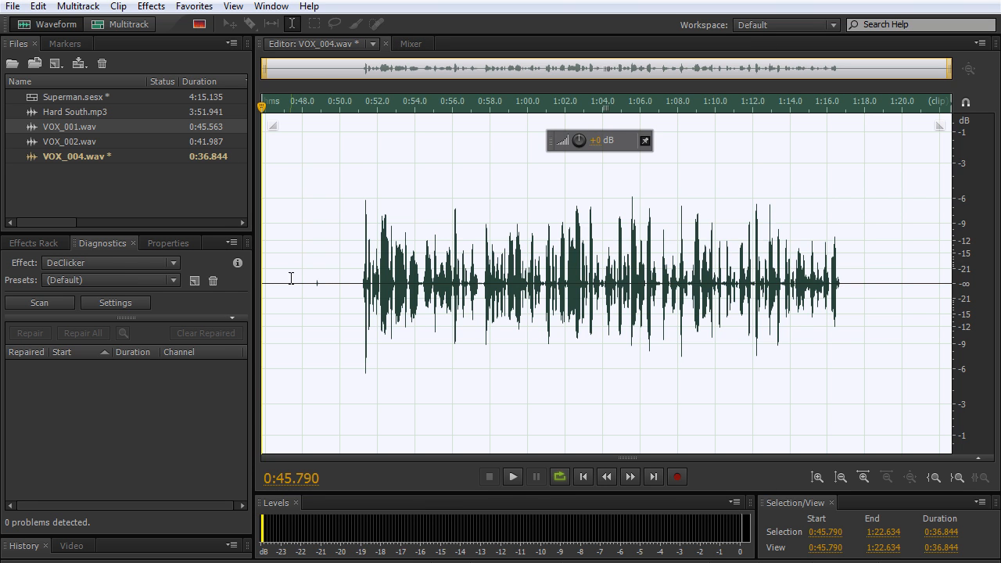
- Reduce the volume of the short passage before the vocal, from about 0:47.8 to 0:49.5, by about 9 dB
left_click_drag(331, 291, 298, 287)
left_click_drag(579, 141, 589, 290)
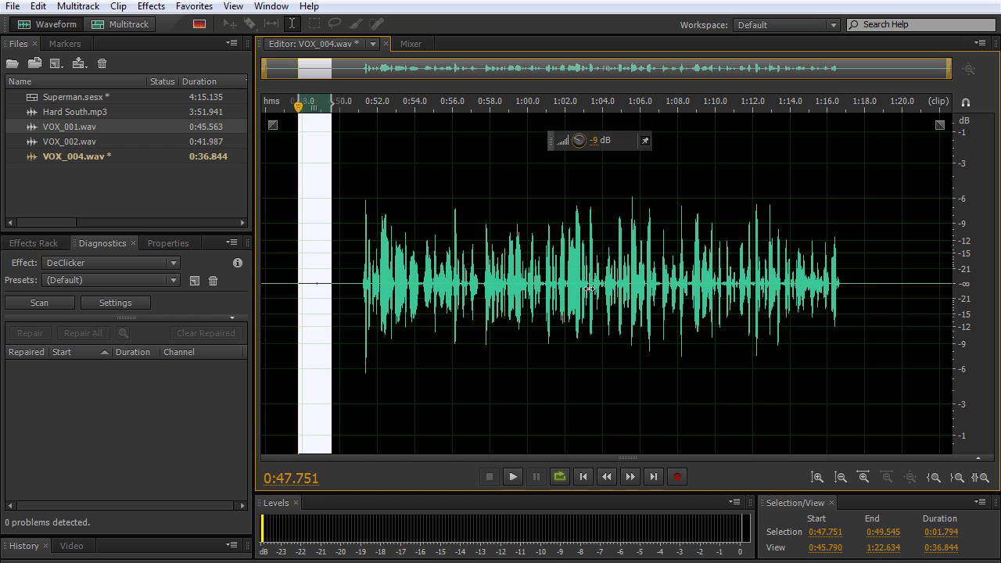
- Select the vocal passage from about 0:50.9 to 1:17.0 and open the Dynamics Processing effect for it
left_click(358, 278)
left_click_drag(358, 279, 846, 351)
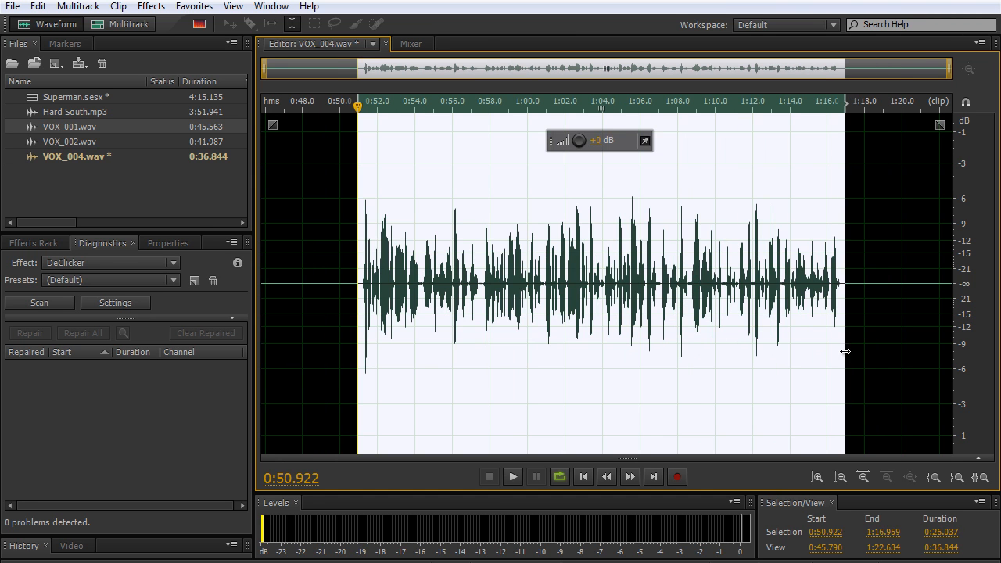
left_click(150, 7)
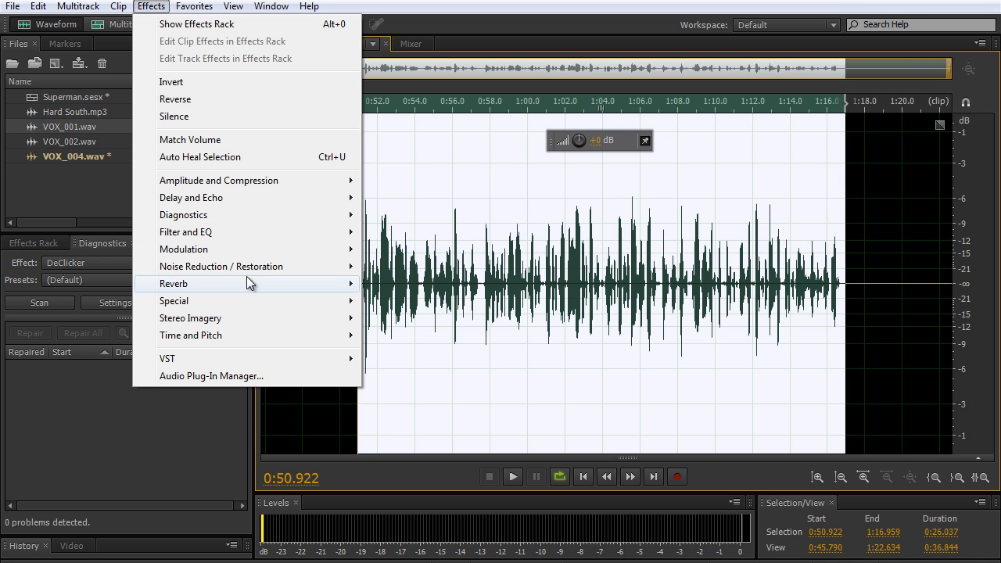
mouse_move(261, 201)
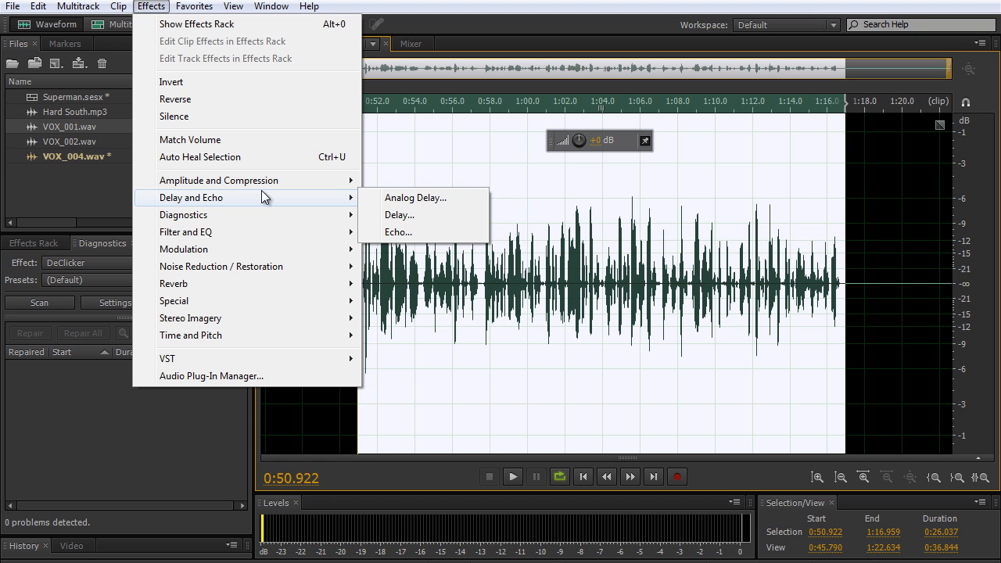
mouse_move(263, 184)
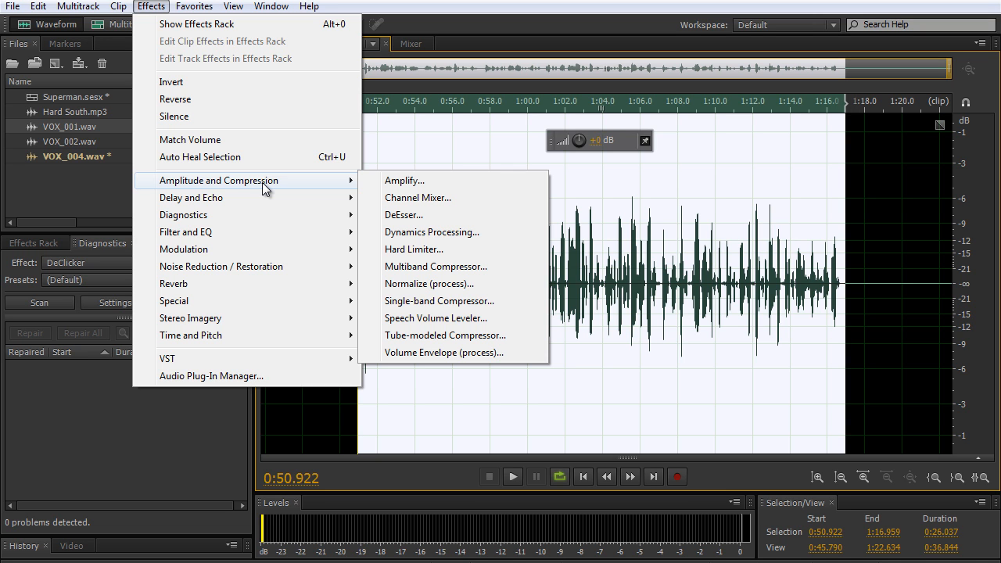
left_click(520, 231)
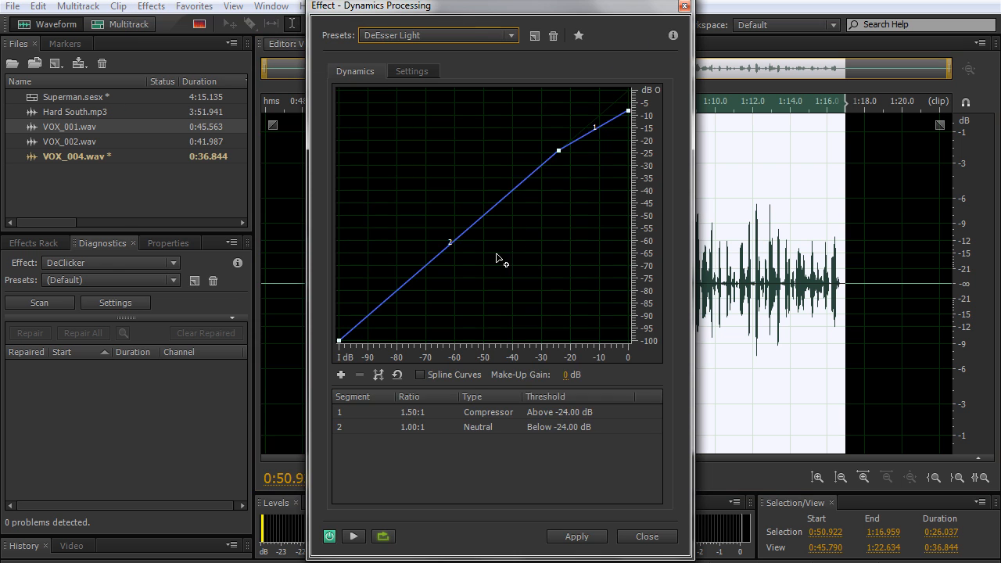
- Choose the DeEsser Light preset, preview it briefly, and apply Dynamics Processing to the selected vocal
left_click(508, 35)
left_click(508, 35)
left_click(515, 36)
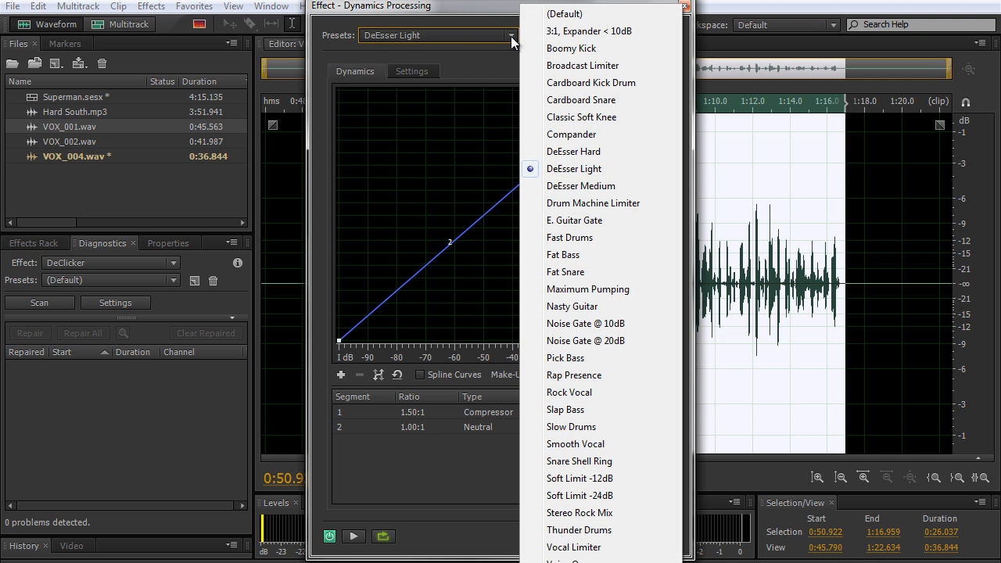
left_click(579, 168)
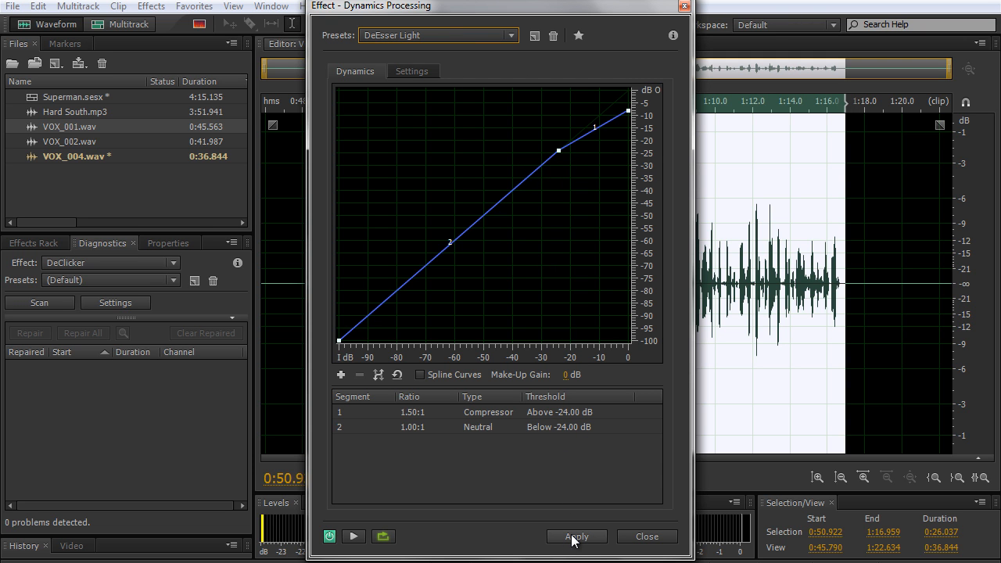
left_click(353, 540)
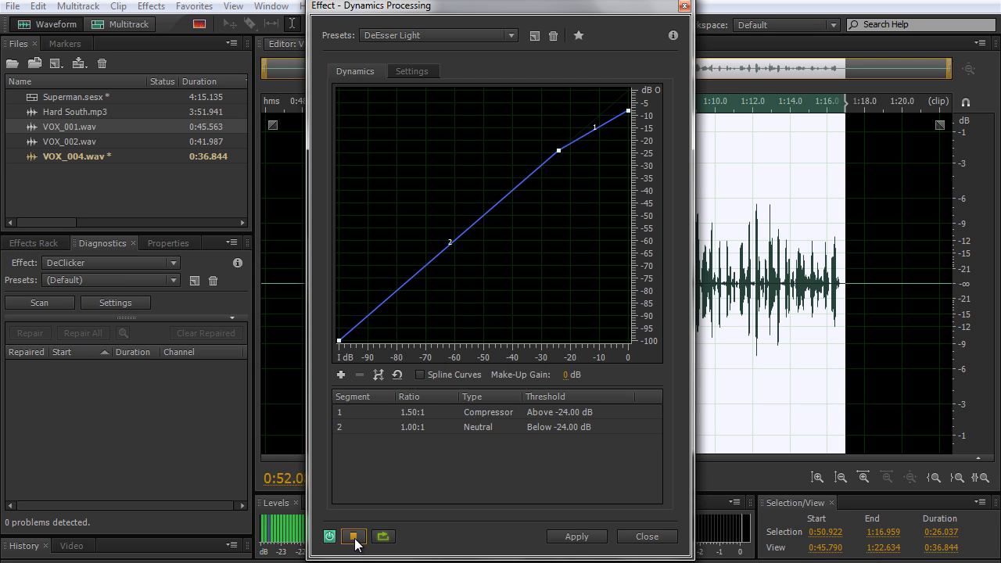
left_click(354, 538)
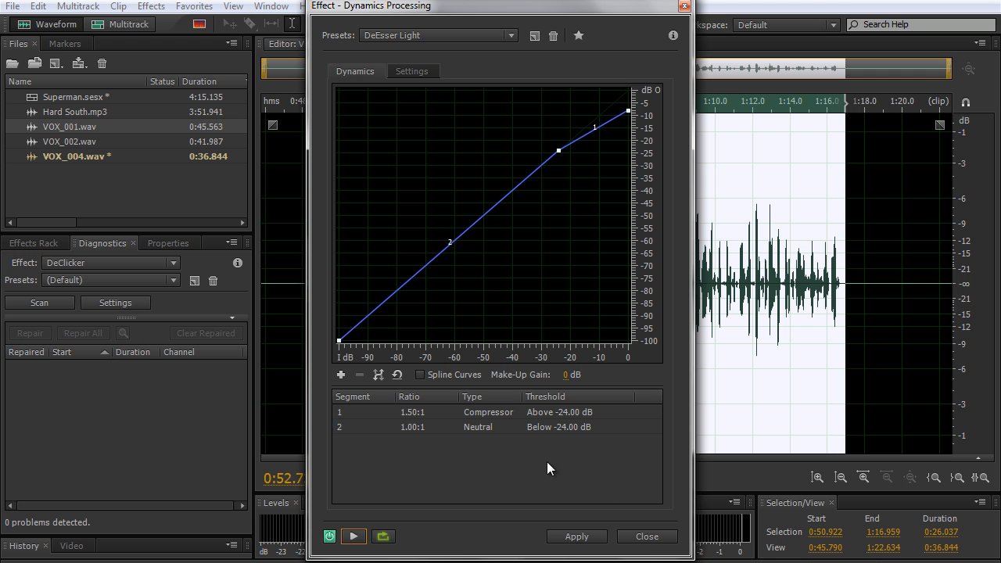
left_click(579, 538)
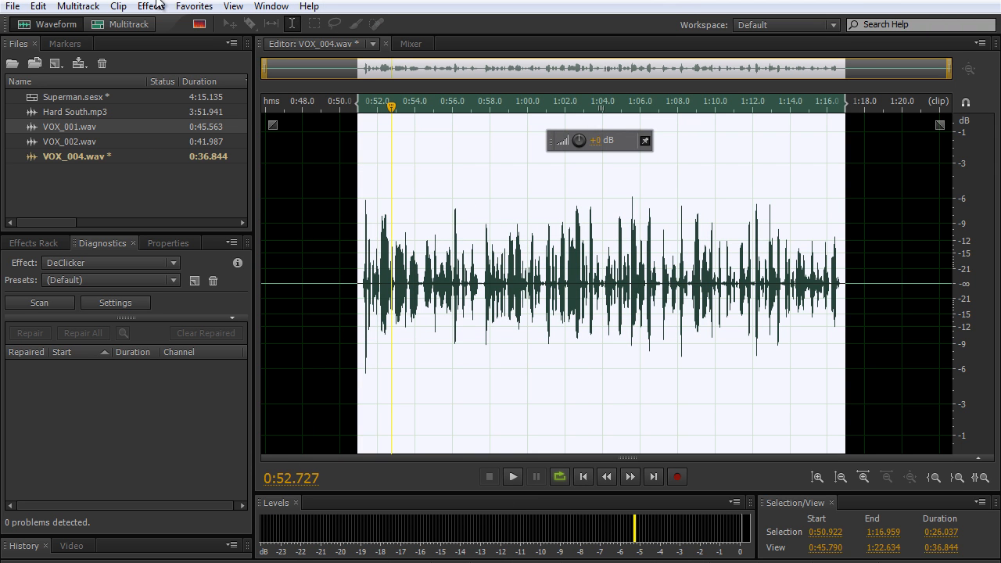
- Choose the Rap Presence preset in Dynamics Processing, preview it briefly, and apply it to the selected vocal passage
left_click(153, 8)
mouse_move(243, 180)
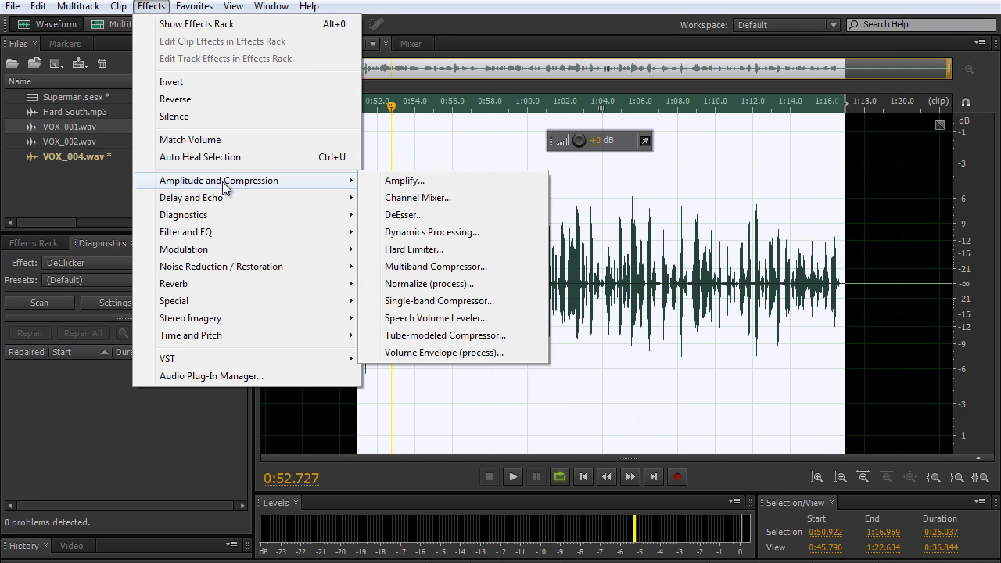
left_click(403, 236)
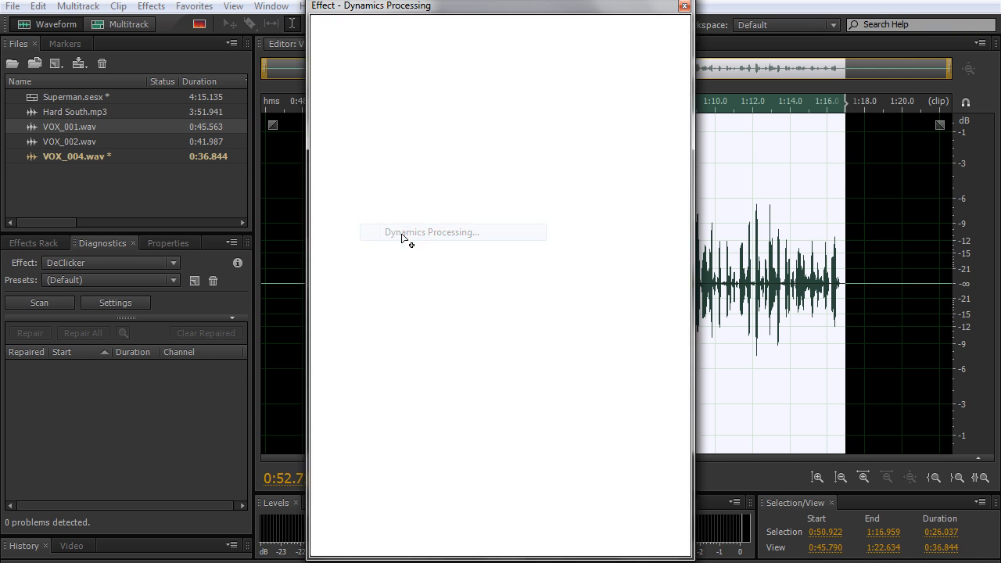
left_click(511, 35)
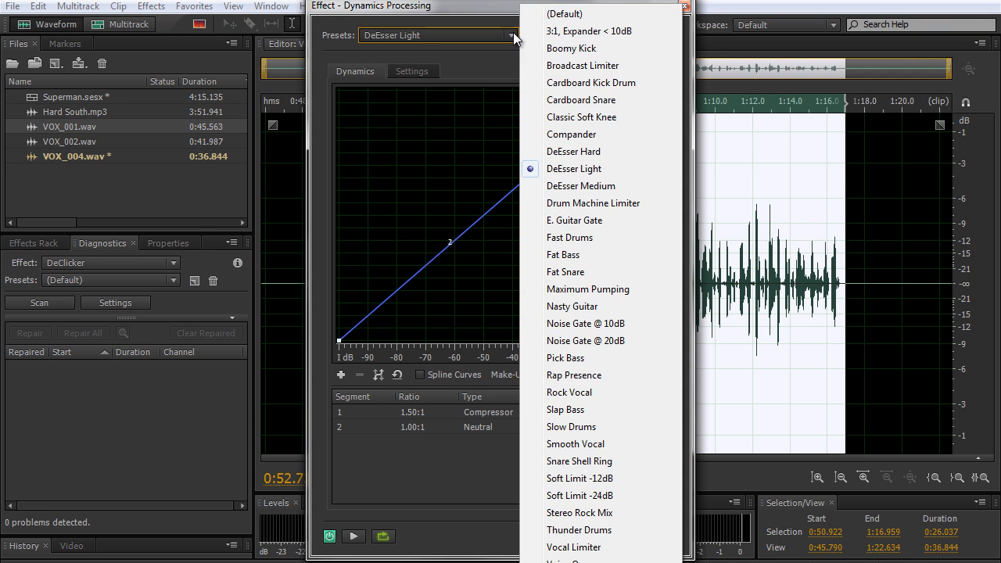
left_click(591, 378)
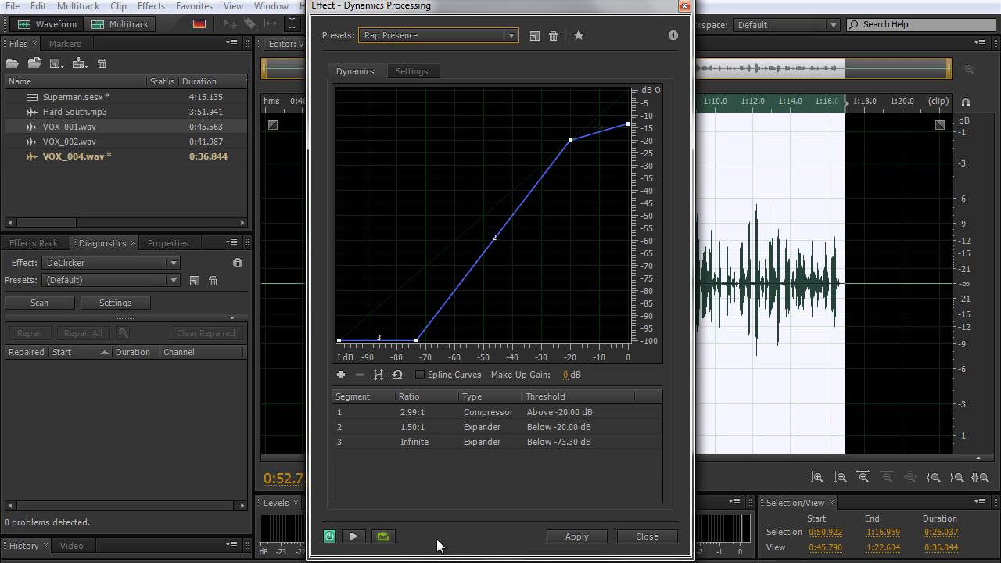
left_click(354, 537)
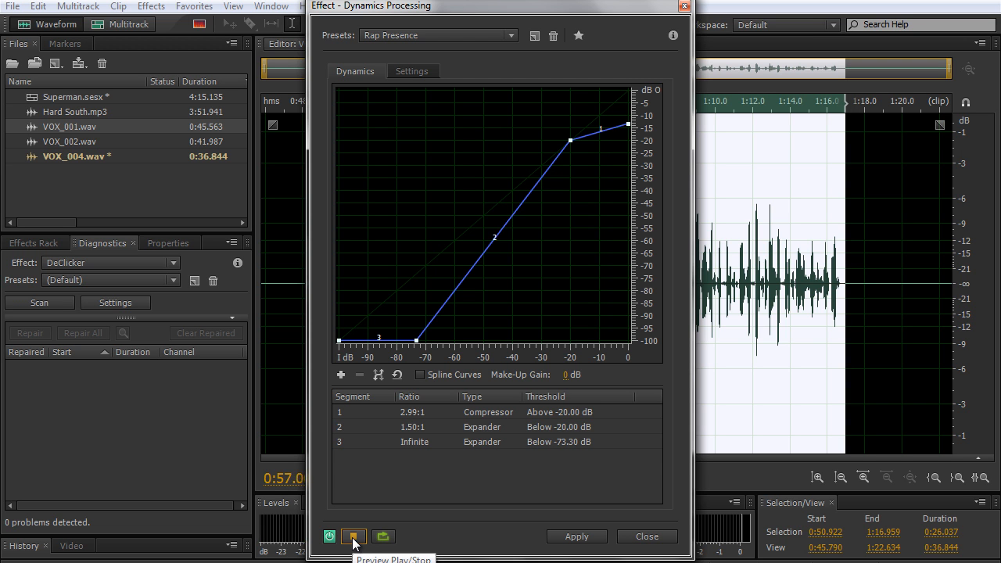
left_click(354, 537)
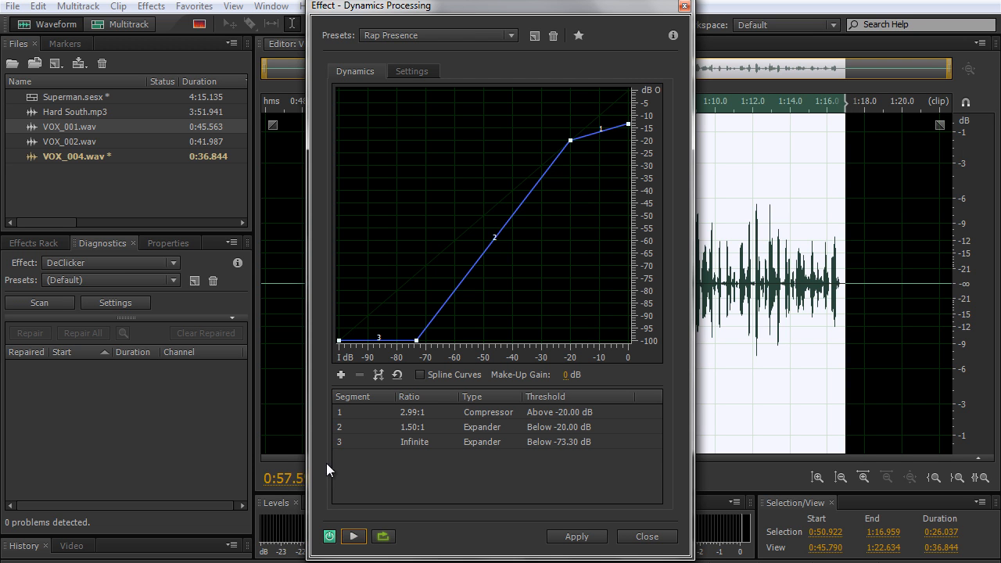
left_click(584, 540)
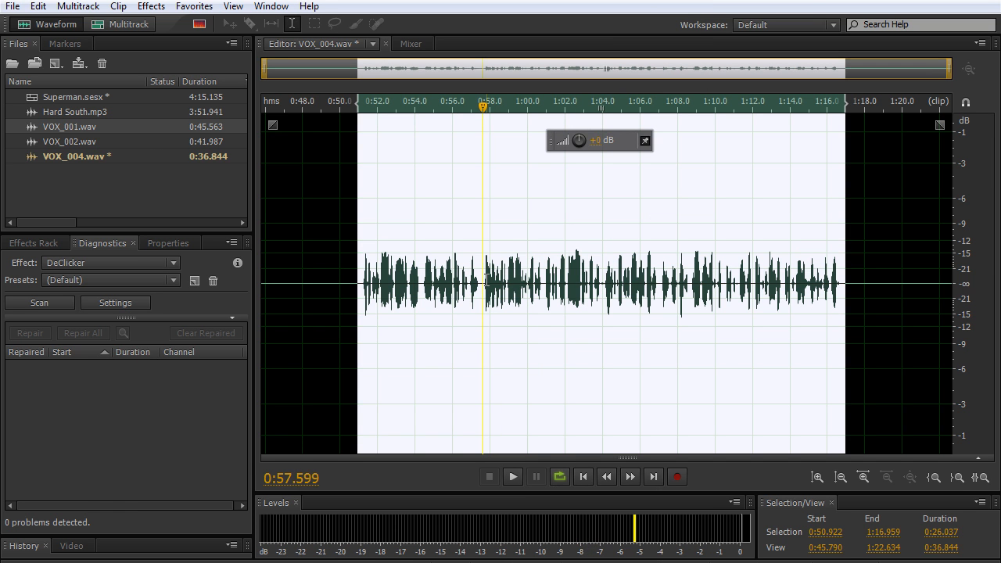
- Preview the Multiband Compressor's Raise Vocals preset on the selected vocal, compare it with the effect bypassed, and close without applying
left_click(150, 7)
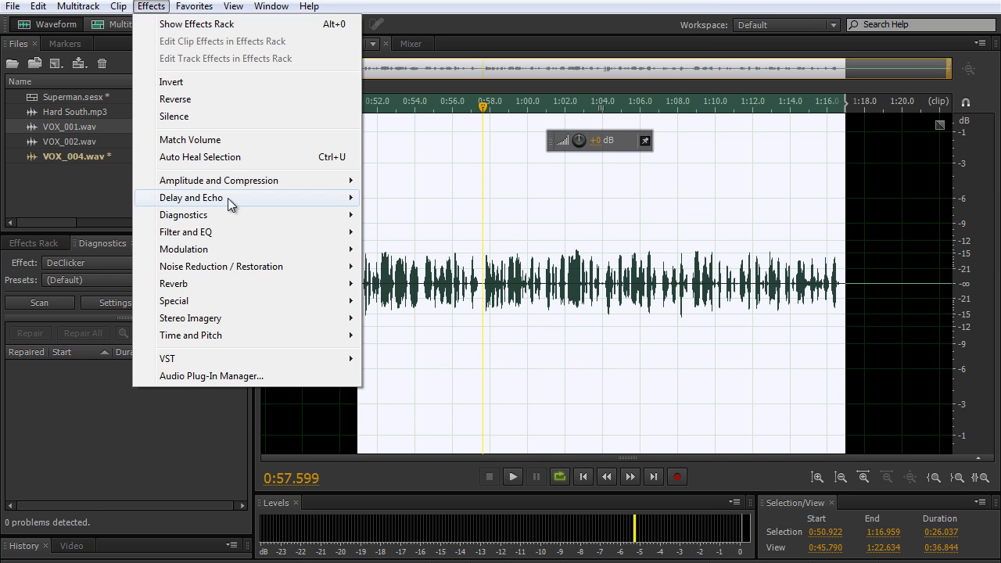
mouse_move(249, 291)
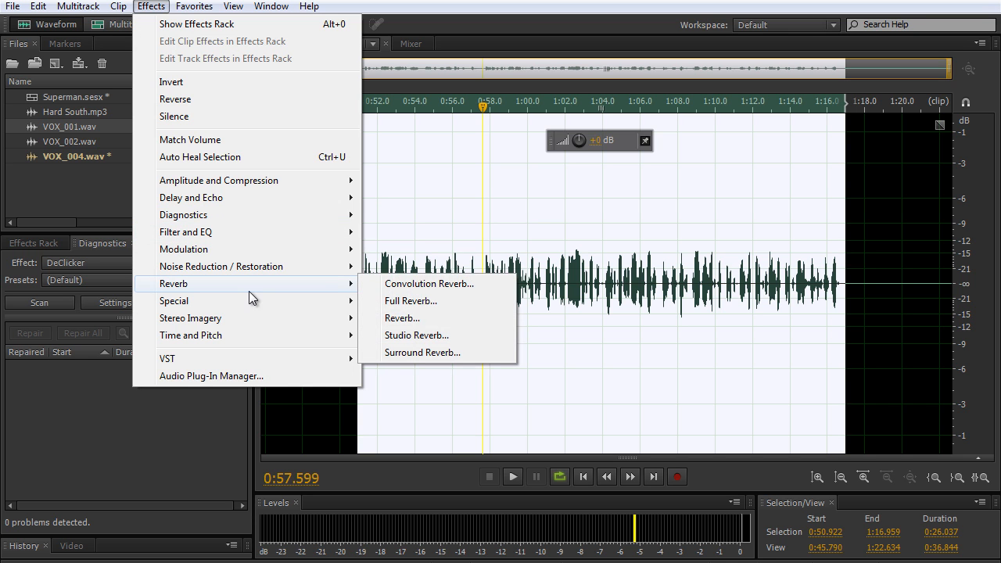
mouse_move(251, 178)
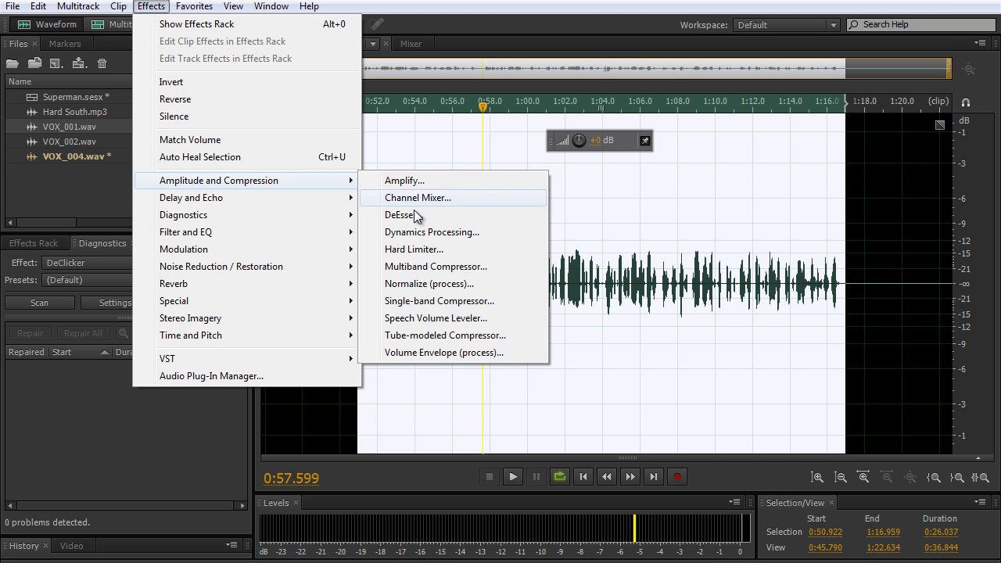
left_click(448, 267)
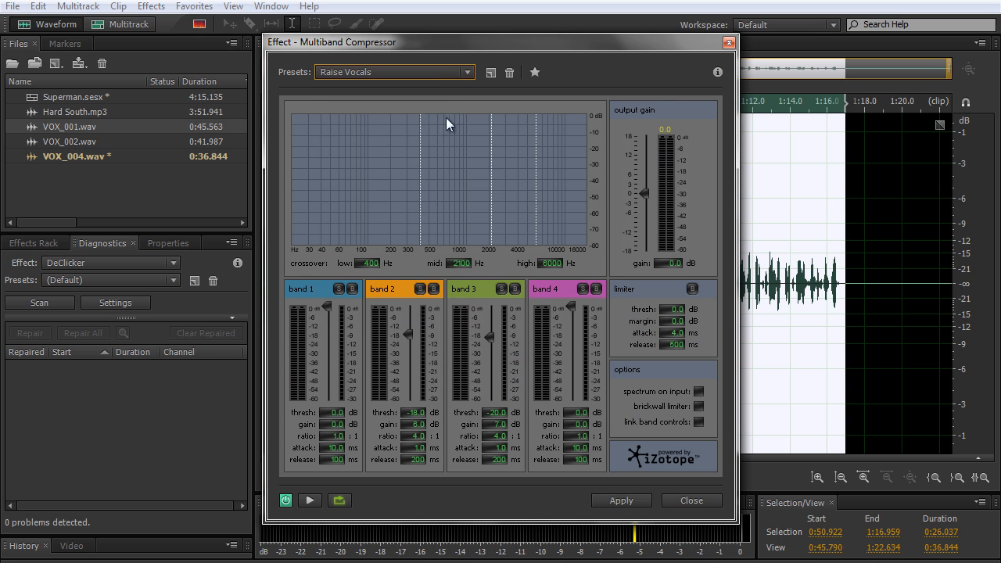
left_click(467, 72)
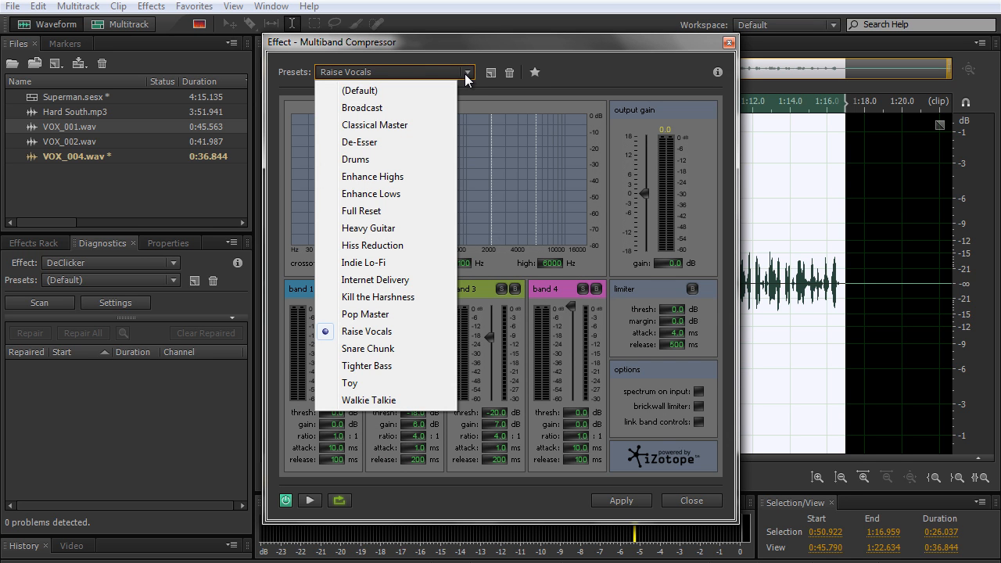
left_click(467, 72)
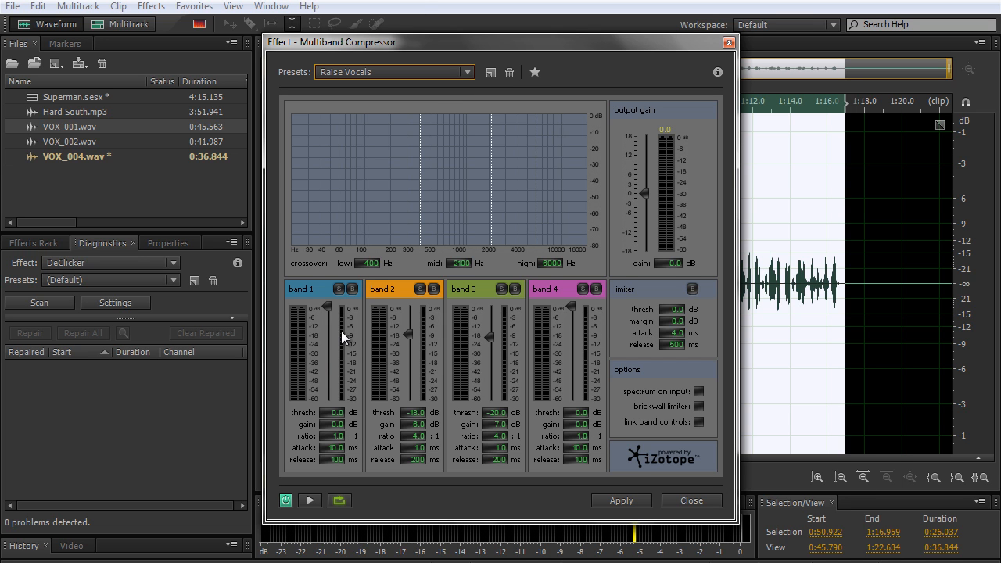
left_click(311, 501)
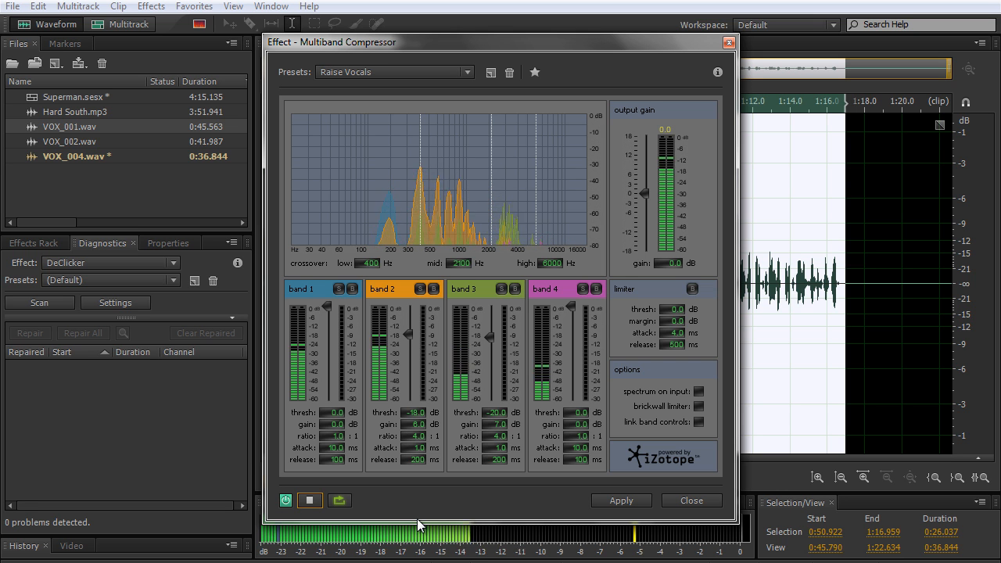
left_click(285, 501)
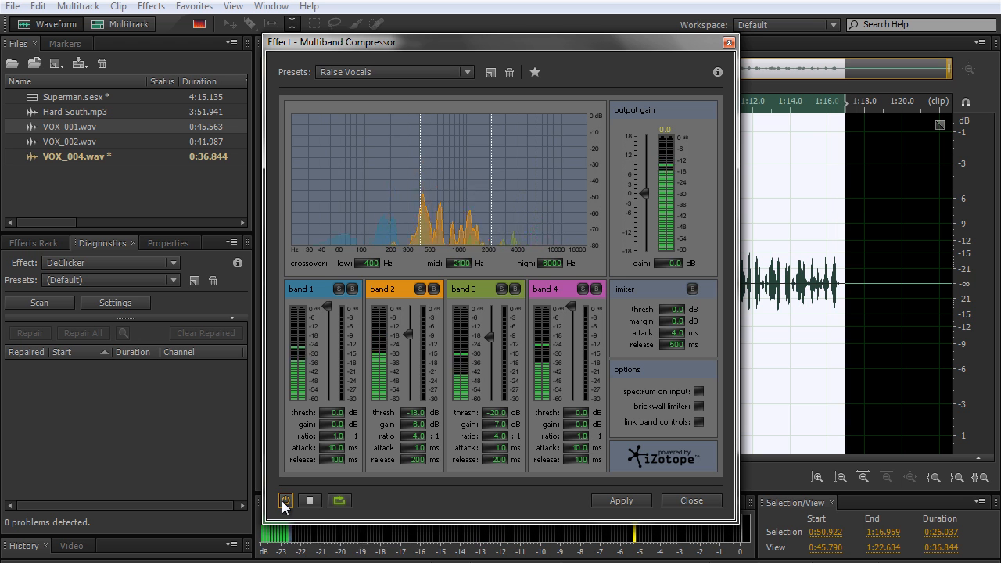
left_click(285, 501)
left_click(686, 499)
key("space")
- Choose the Voice Thickener preset in the Single-band Compressor, preview it briefly, and apply it to the selected vocal
left_click(151, 7)
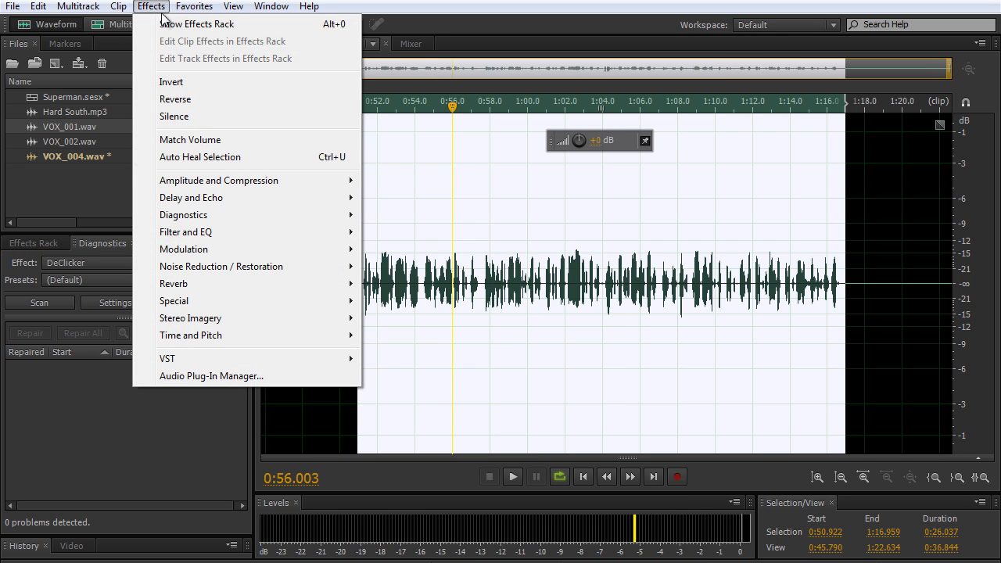
mouse_move(244, 181)
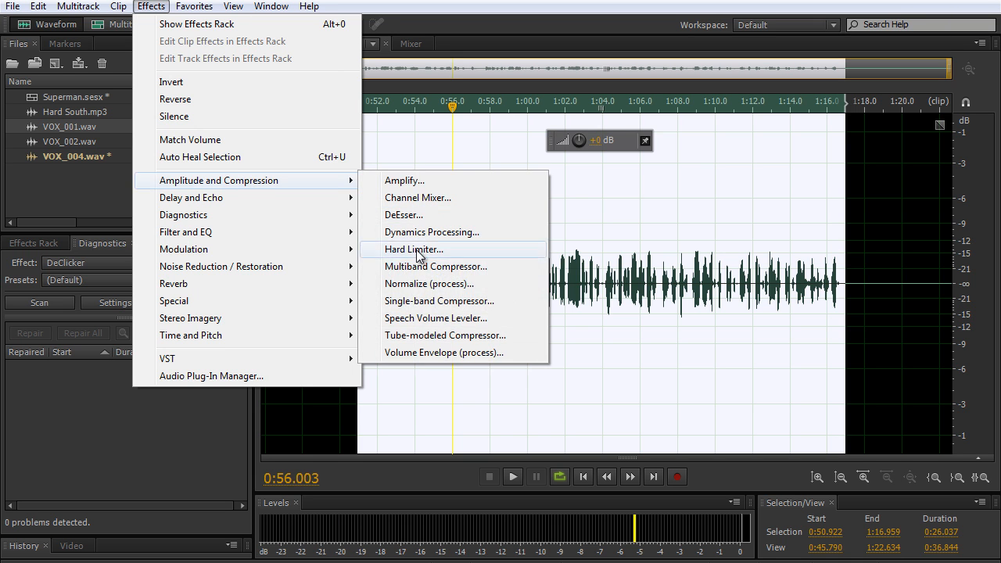
left_click(418, 301)
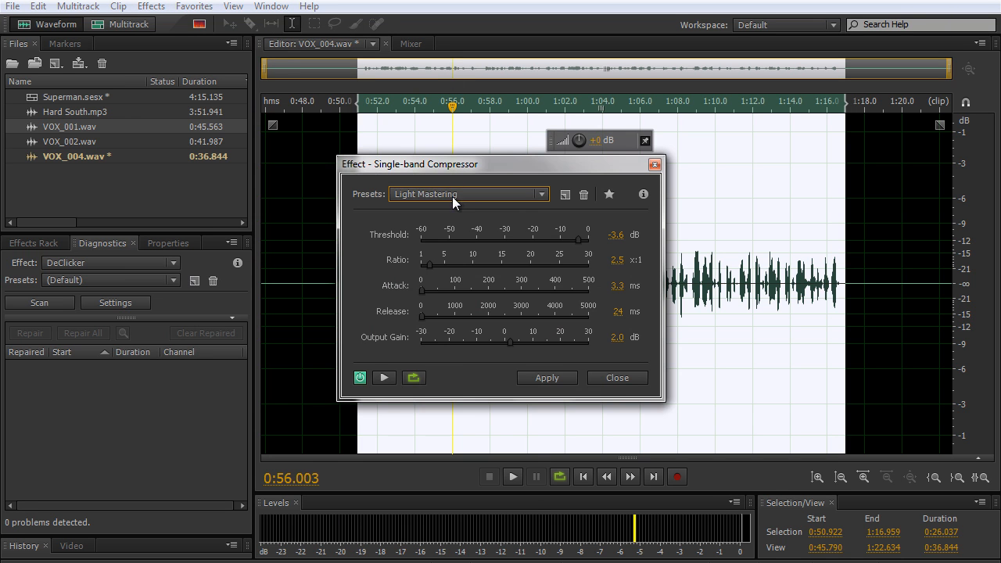
left_click(452, 195)
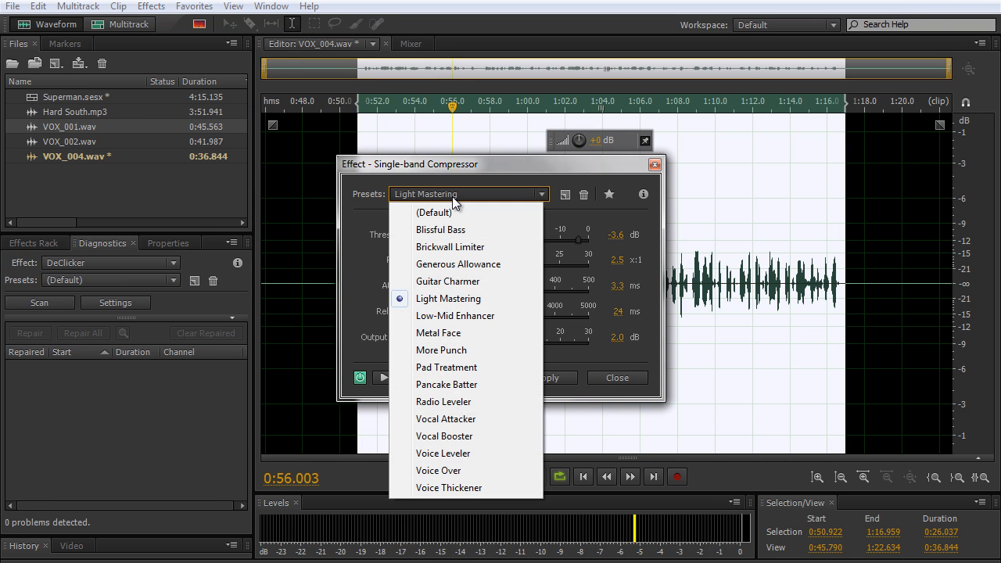
left_click(462, 489)
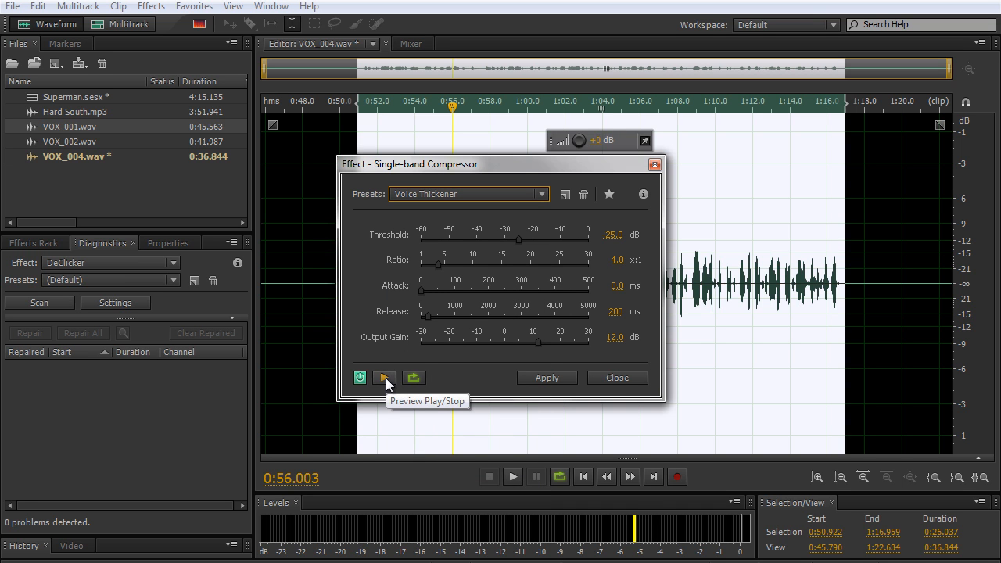
left_click(384, 378)
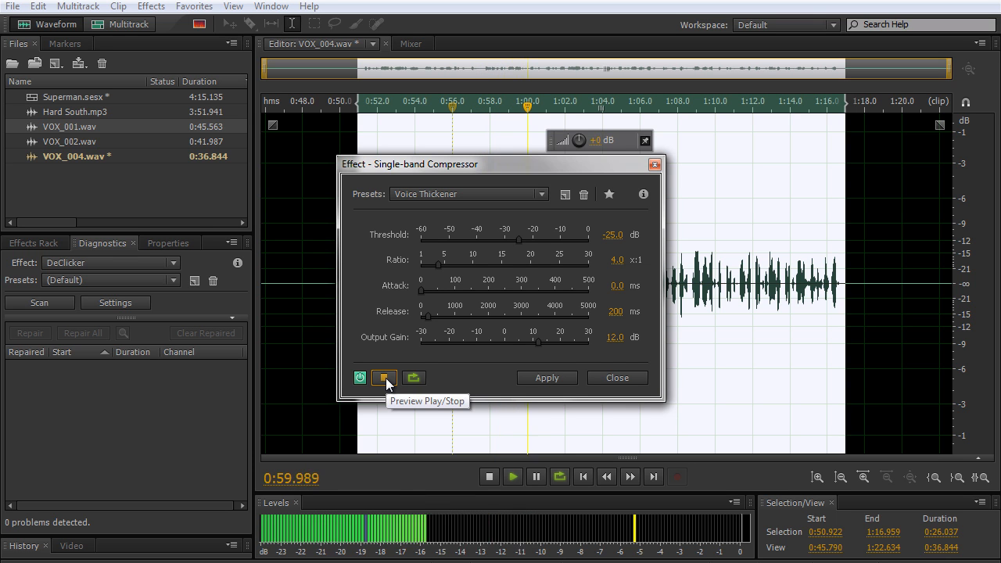
left_click(386, 378)
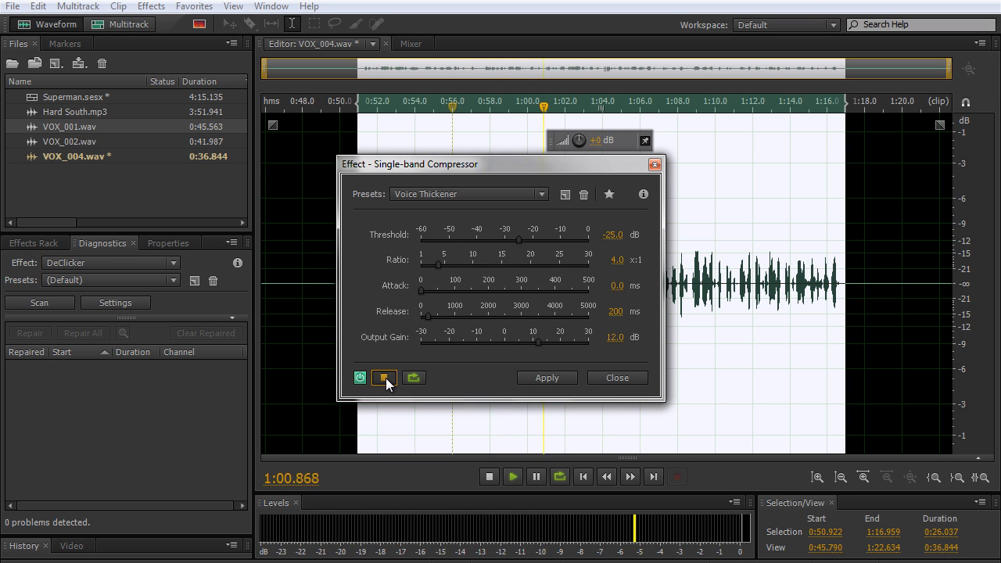
left_click(561, 380)
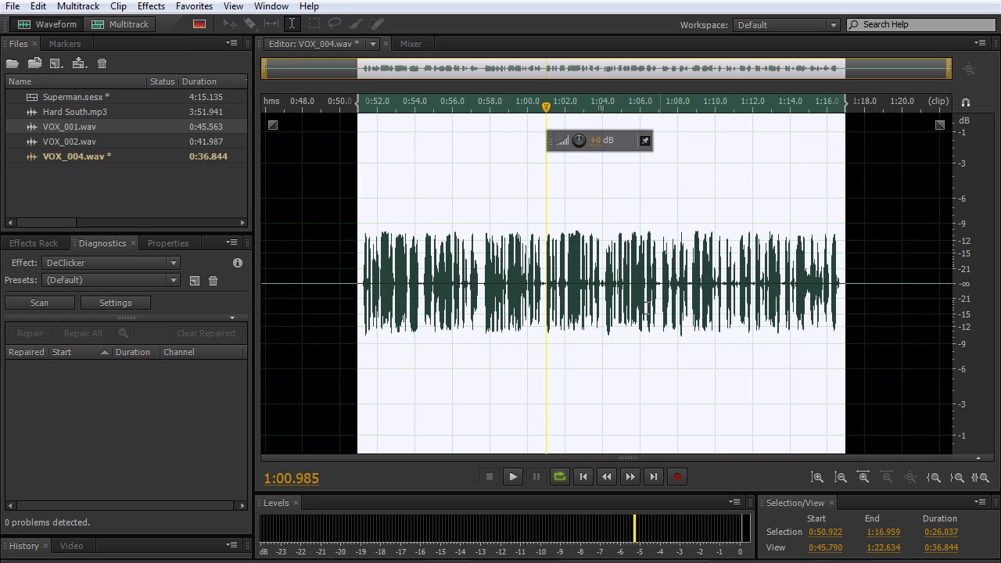
- Amplify the selected vocal passage with a gain of 3.51 dB
left_click(151, 6)
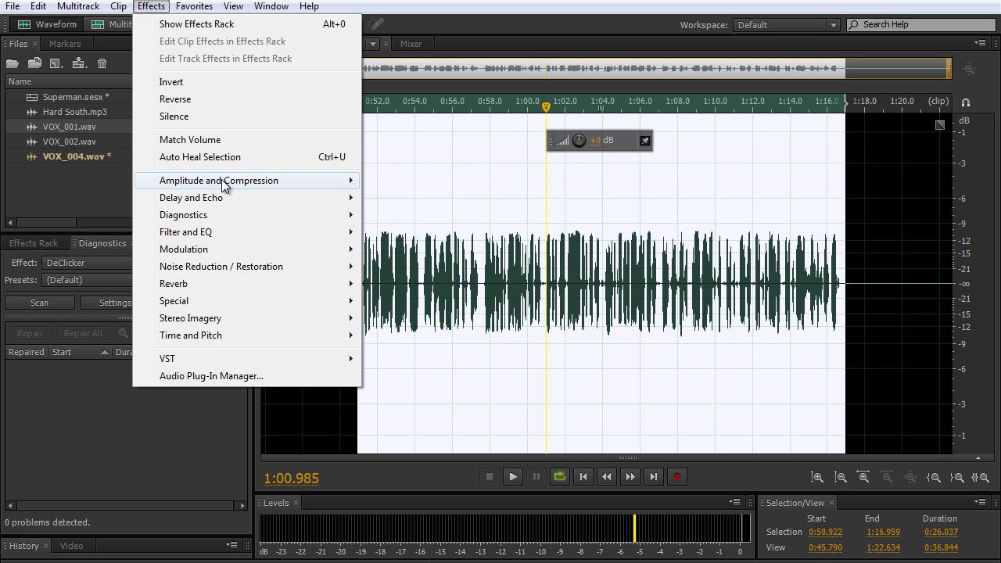
mouse_move(222, 180)
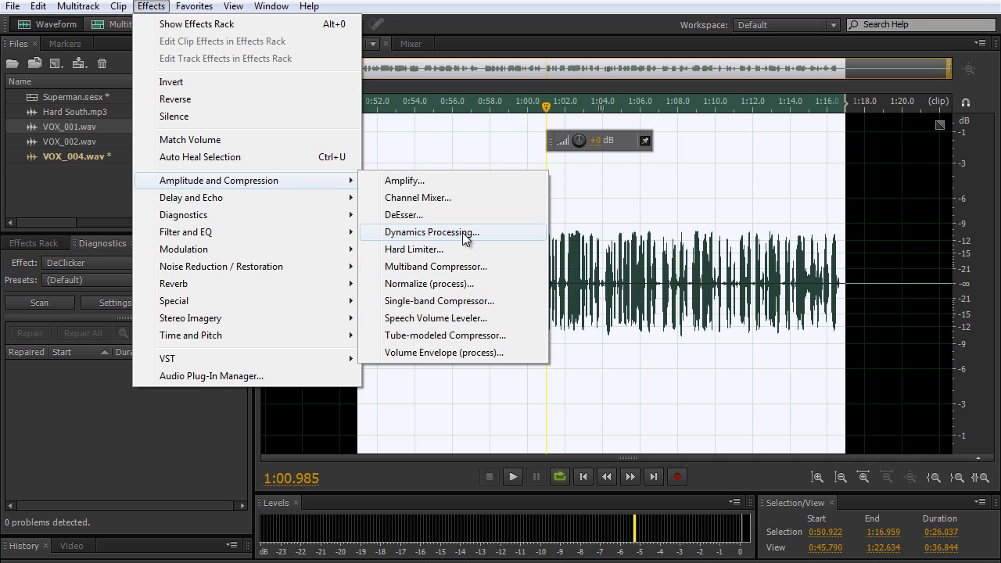
left_click(438, 180)
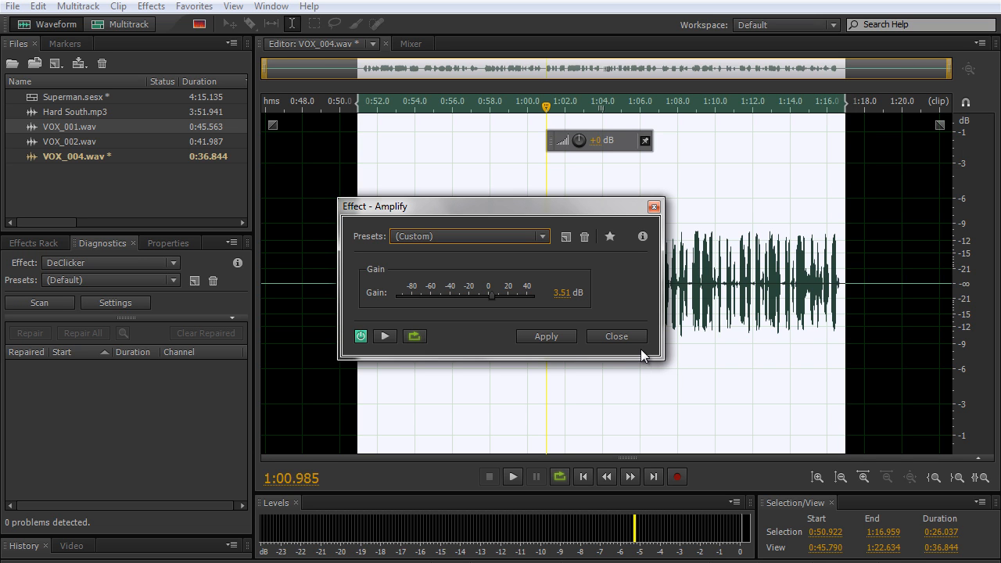
left_click(556, 338)
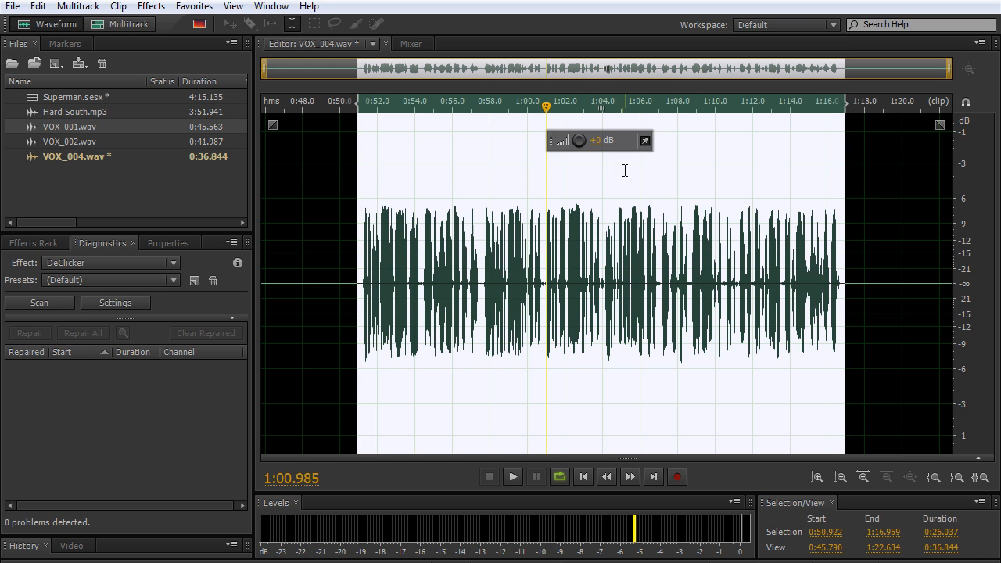
- Apply the Hard Limiter to the selected vocal with the Limit to -.1dB preset, after trying Limit to -3dB
left_click(146, 7)
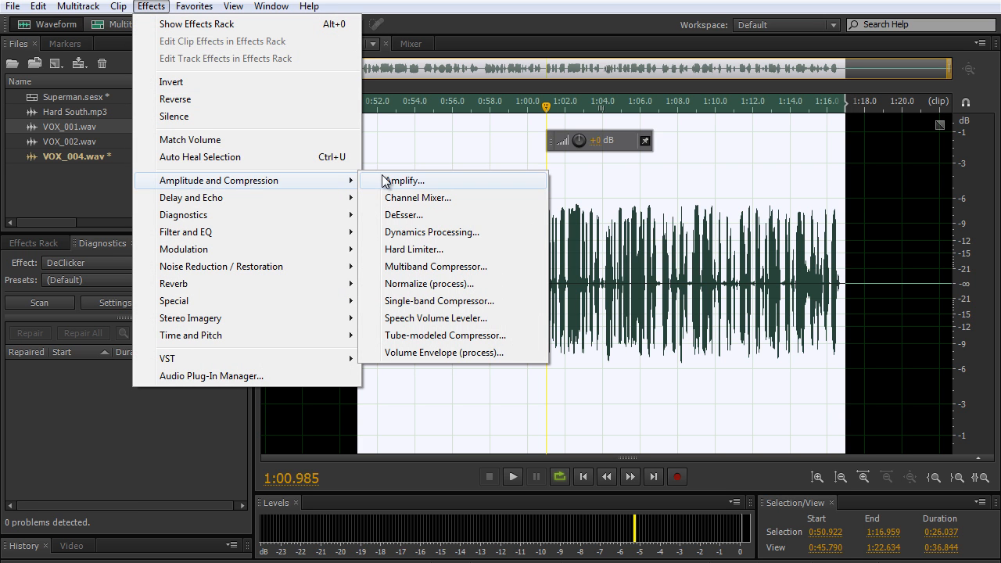
left_click(415, 249)
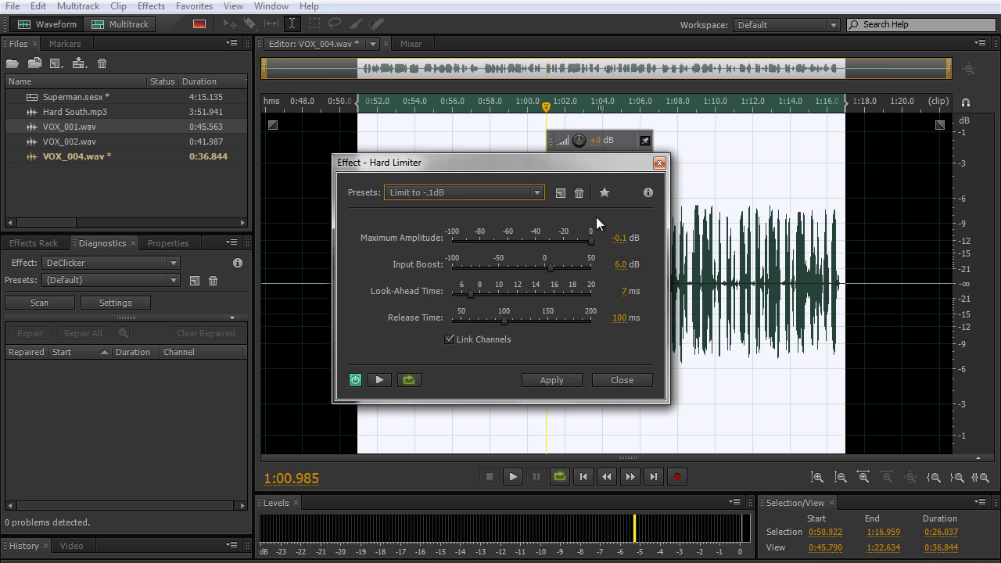
left_click(417, 194)
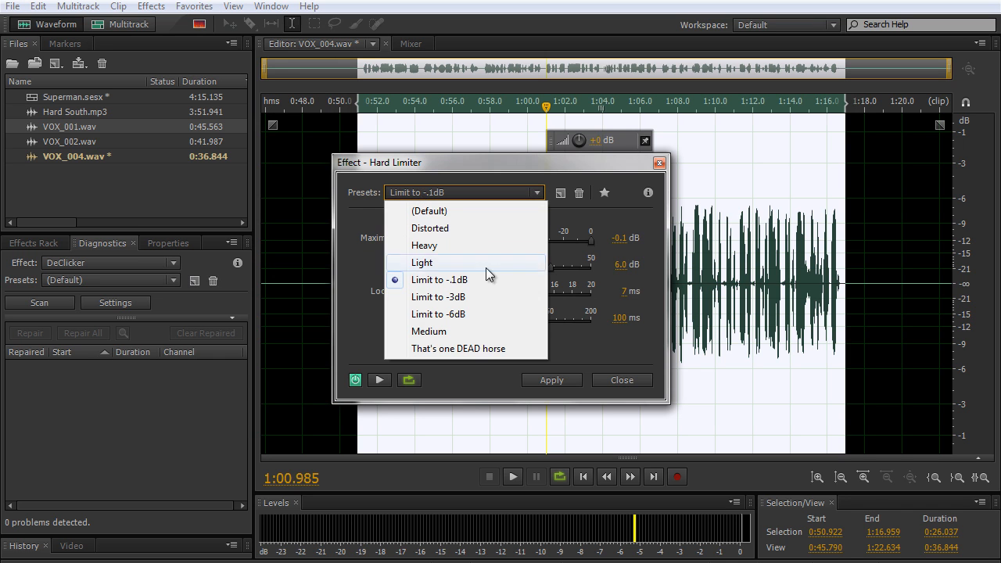
left_click(582, 223)
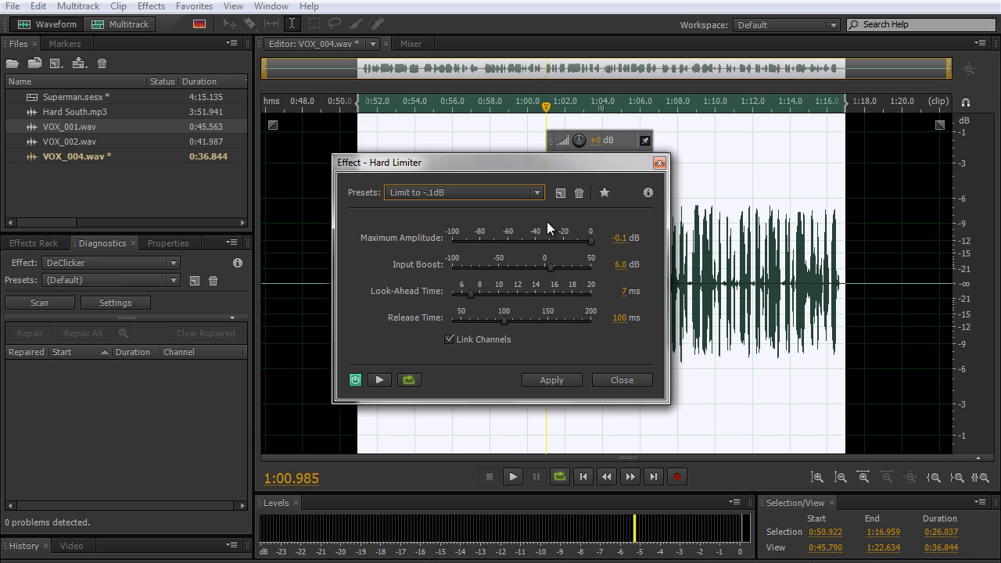
left_click(521, 193)
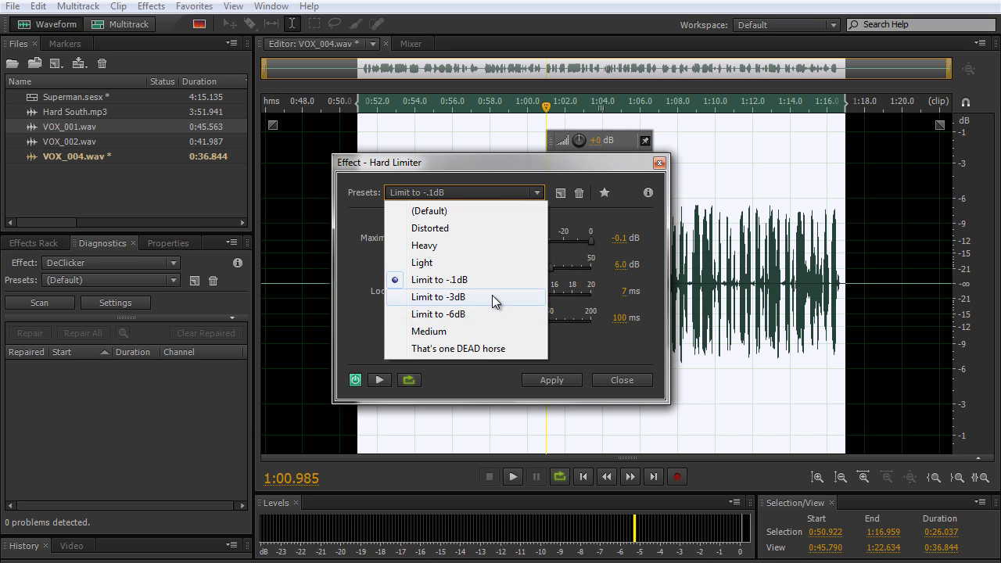
left_click(492, 297)
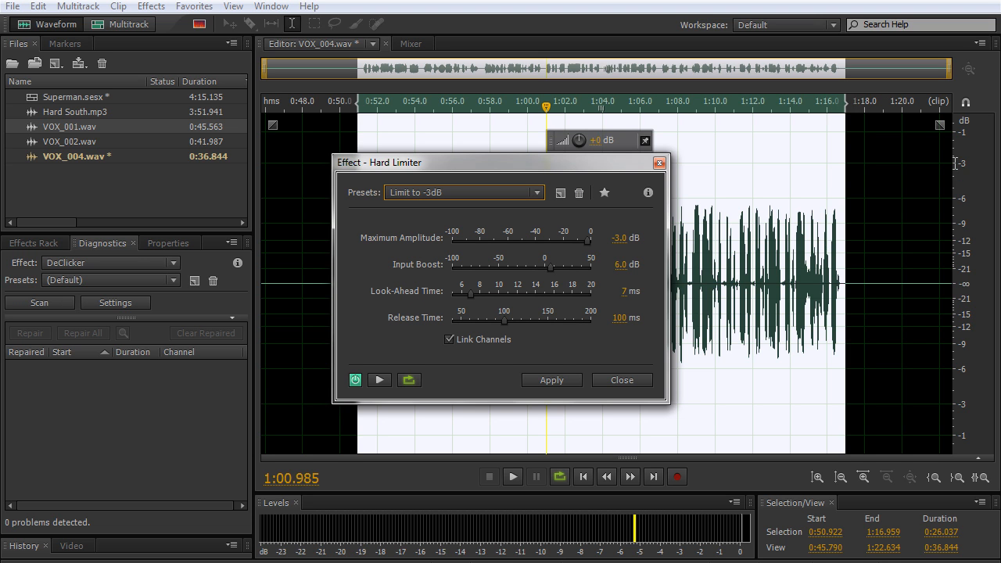
left_click(505, 200)
left_click(496, 277)
left_click(550, 380)
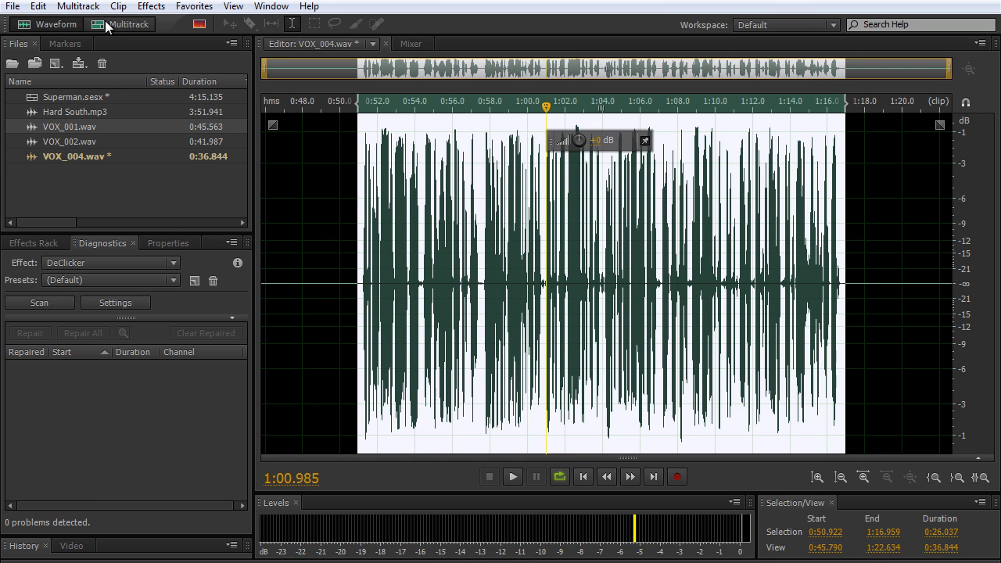
- Return to the Superman.sesx multitrack session
key("0")
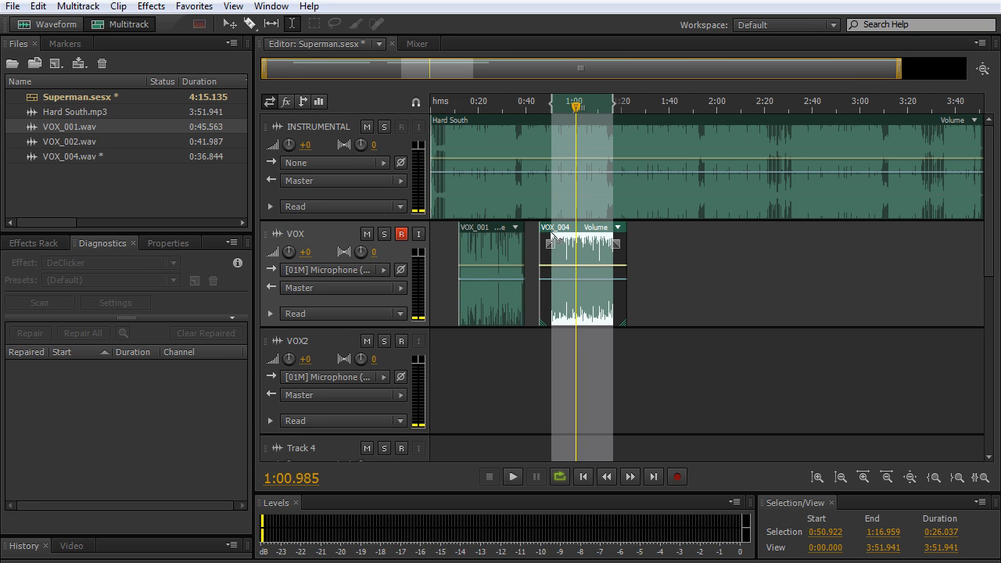
- Play the mix from just before the VOX_004 vocal and lower the INSTRUMENTAL track's fader to -1.2 dB, returning to the session timeline
left_click(546, 206)
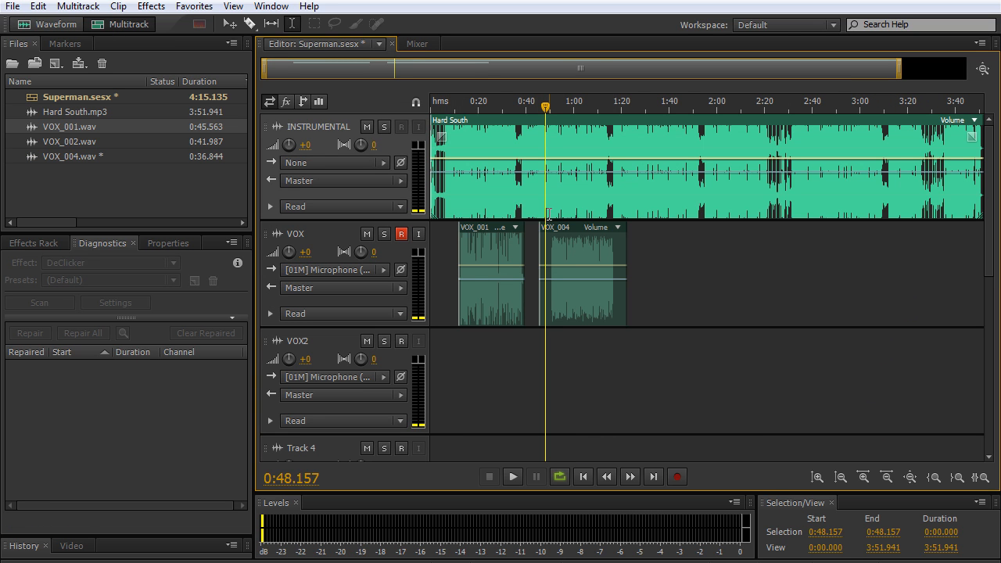
key("space")
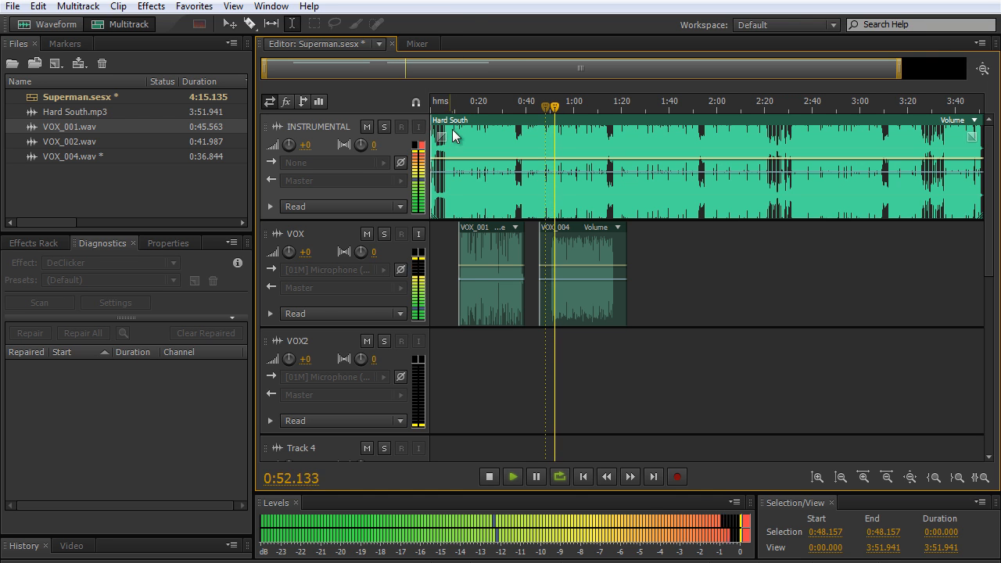
left_click(418, 42)
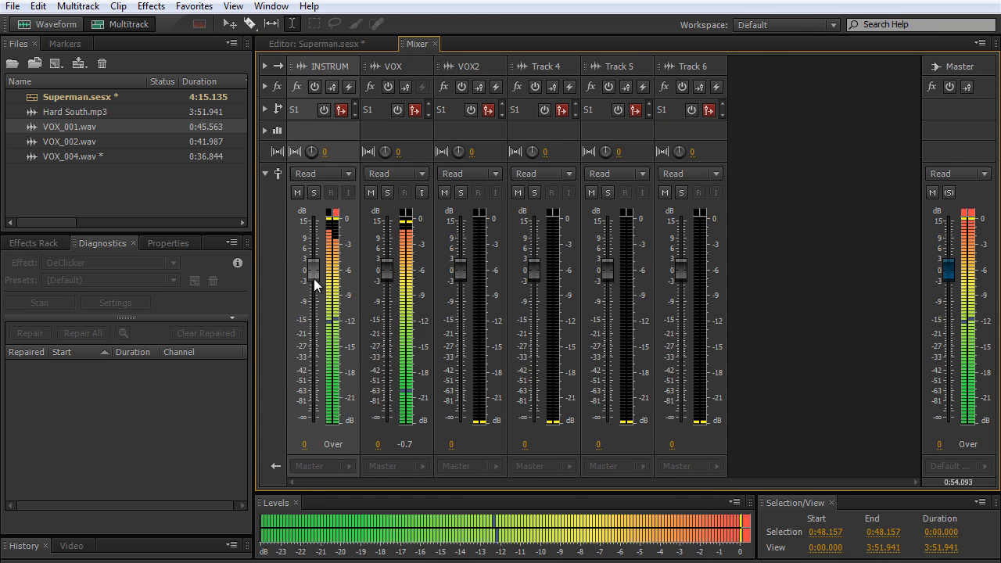
left_click_drag(318, 274, 316, 279)
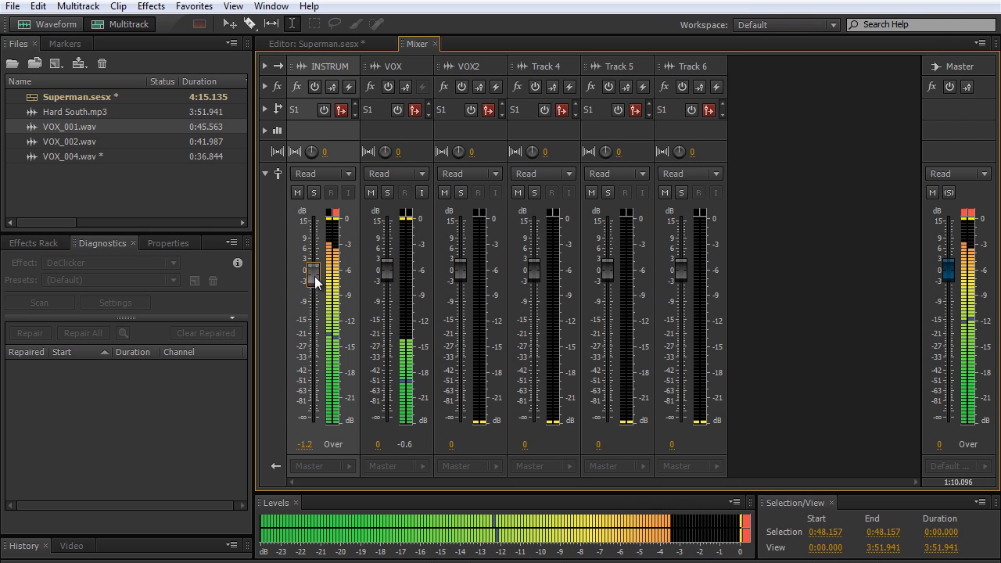
key("space")
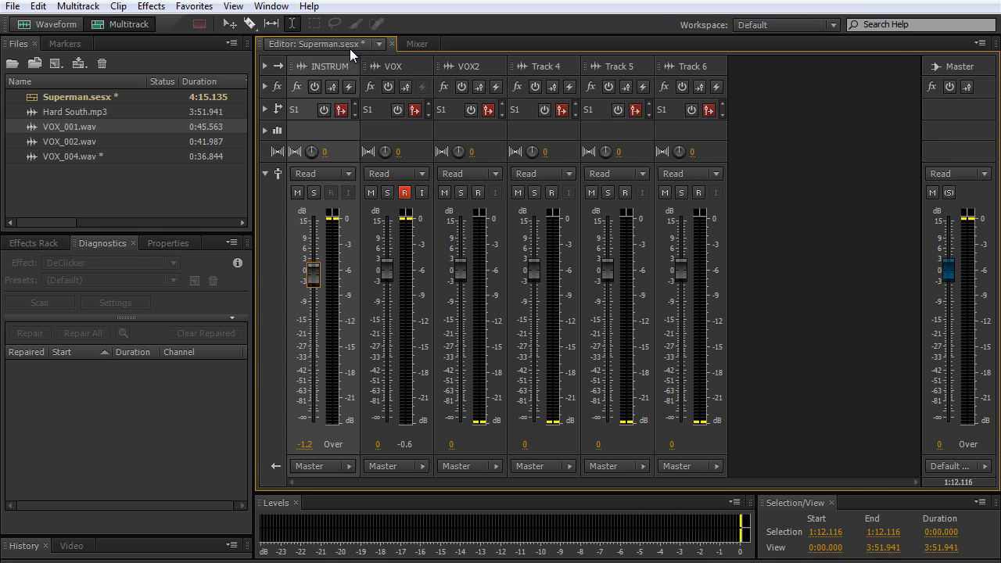
left_click(352, 48)
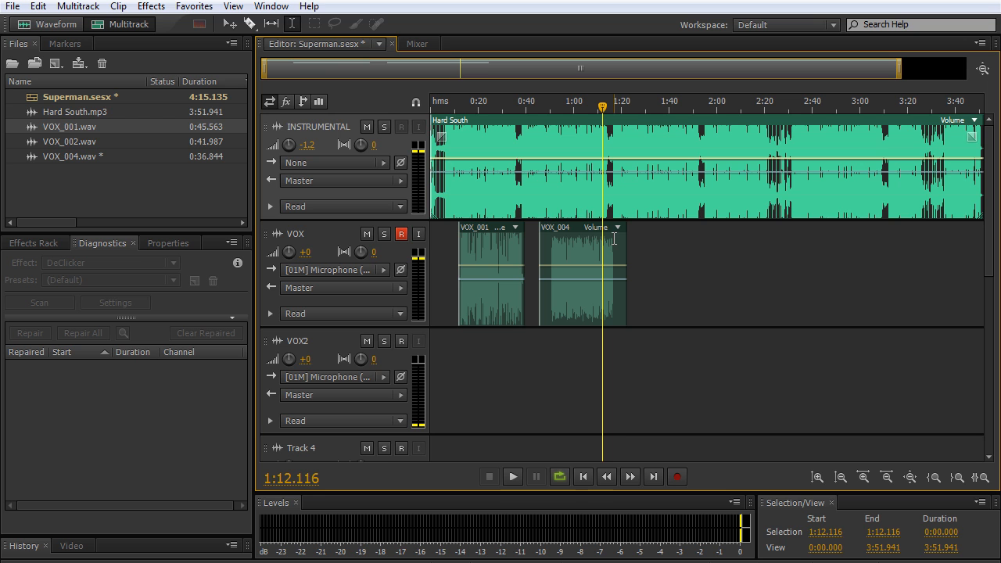
- Audition the VOX_001 clip from partway through to its end with the VOX track soloed, and turn solo back off
left_click(485, 261)
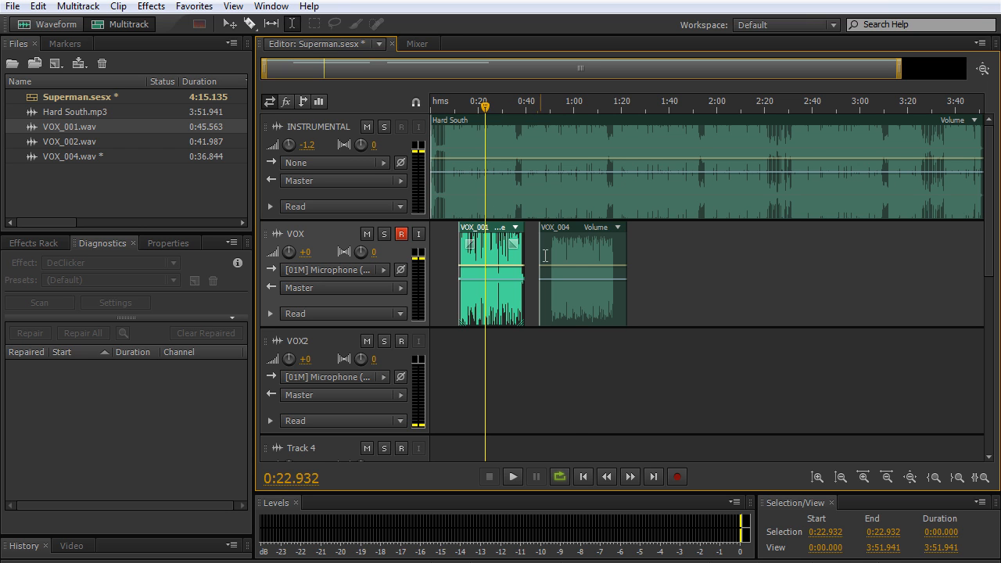
left_click(576, 252)
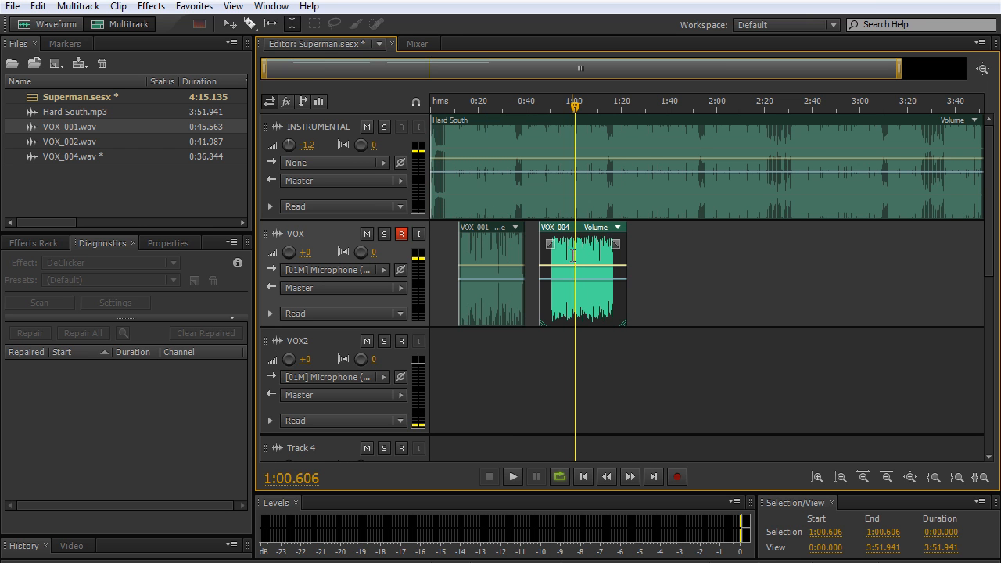
left_click(495, 252)
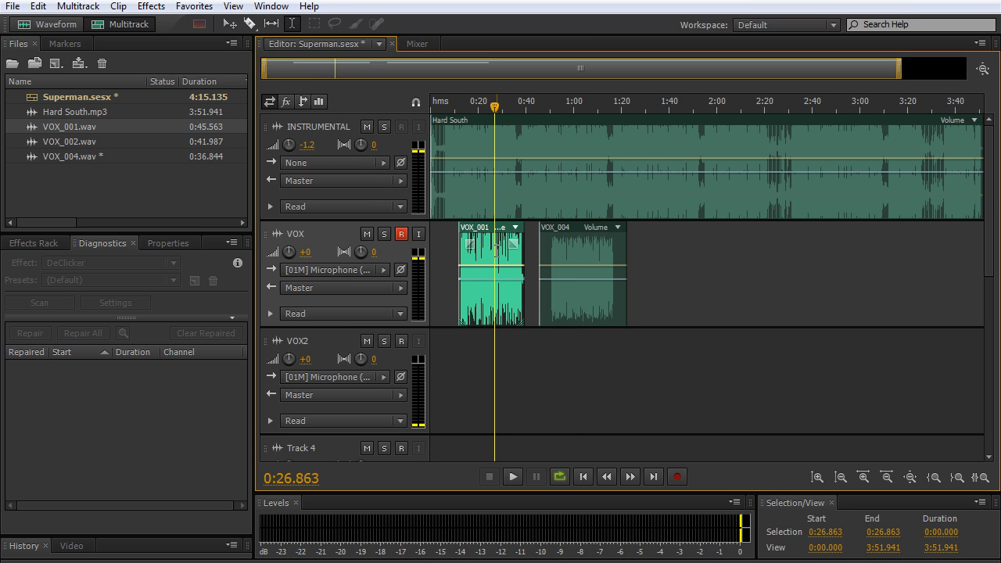
left_click(384, 234)
key("space")
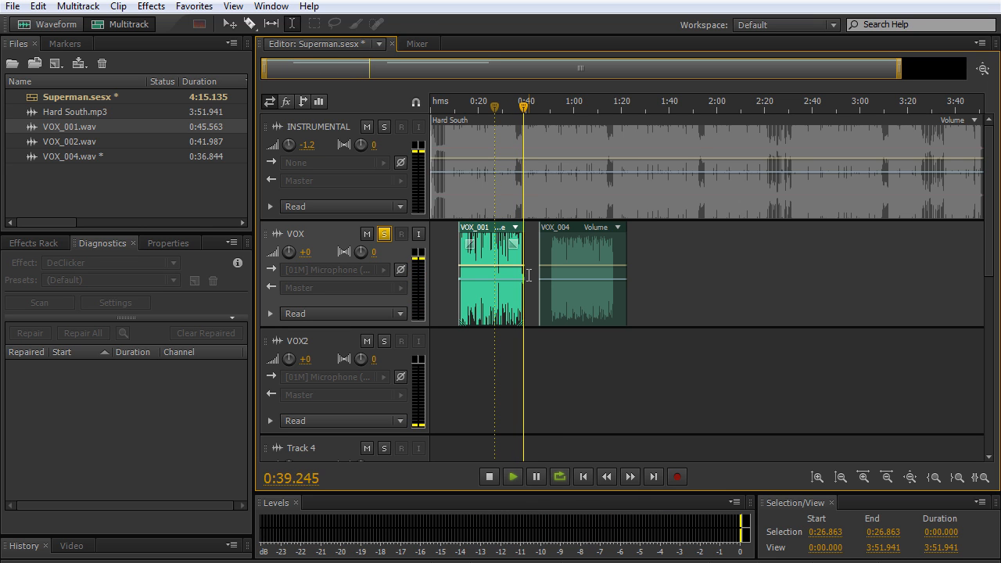
key("space")
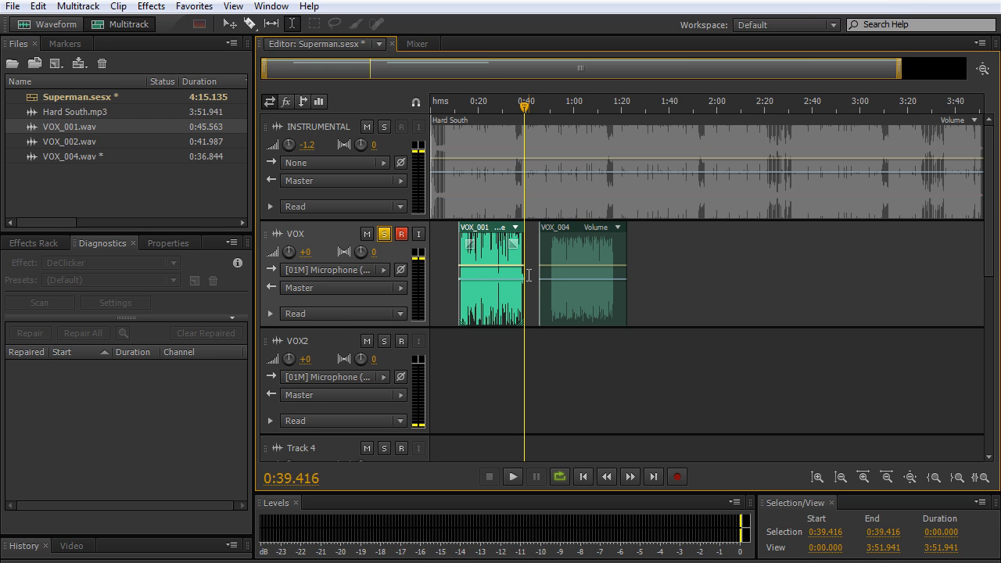
left_click(384, 234)
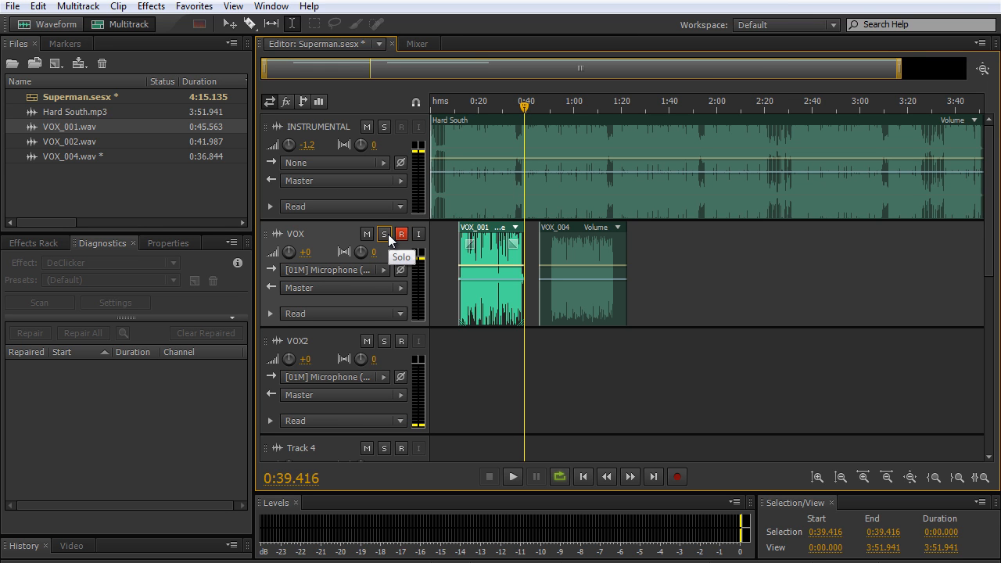